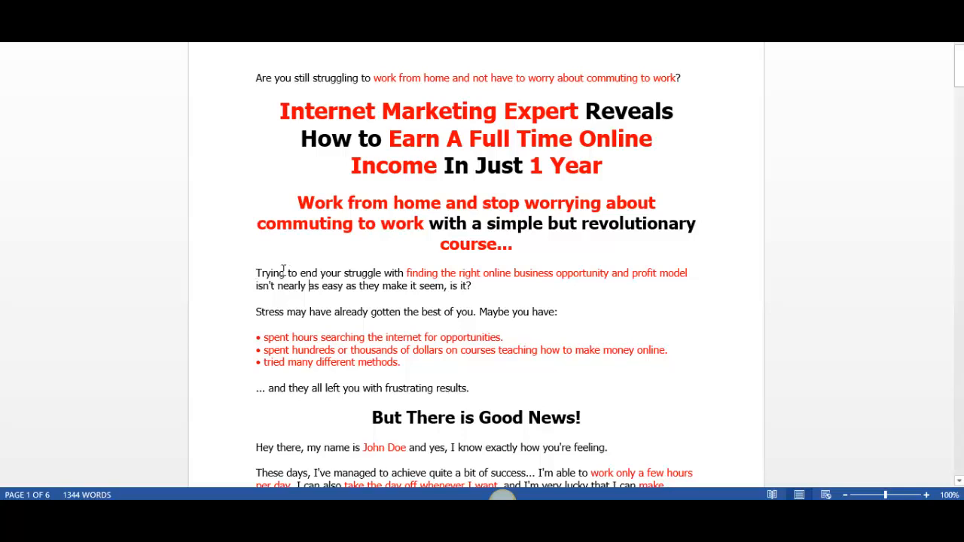
Highlight the sales-letter intro from "Trying to end your struggle" through "... and they all left you with frustrating results.".
drag(253, 274, 523, 277)
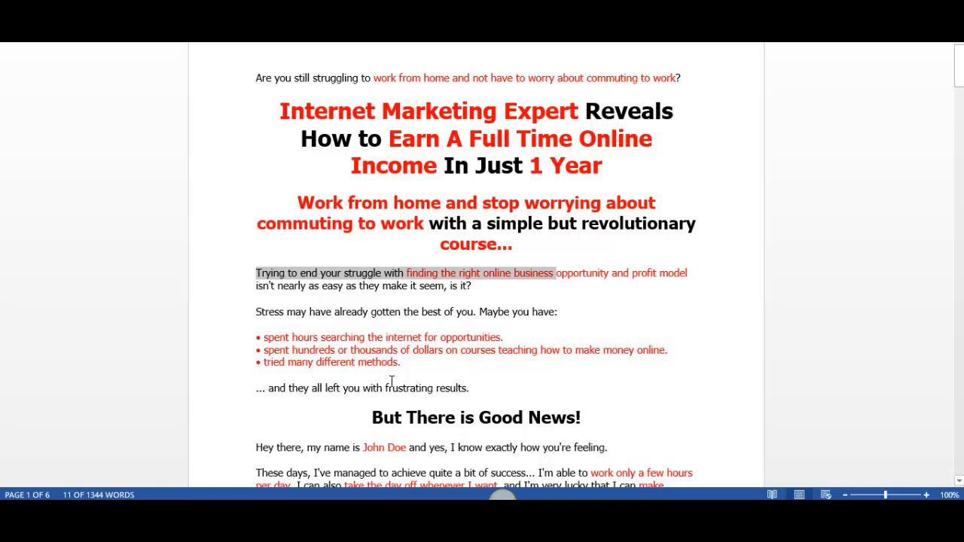
click(470, 387)
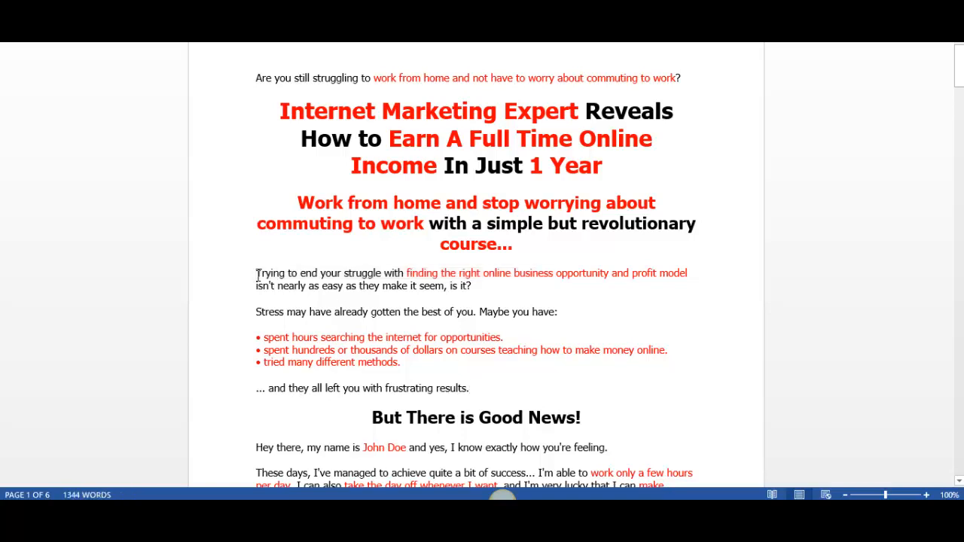
drag(260, 273, 482, 387)
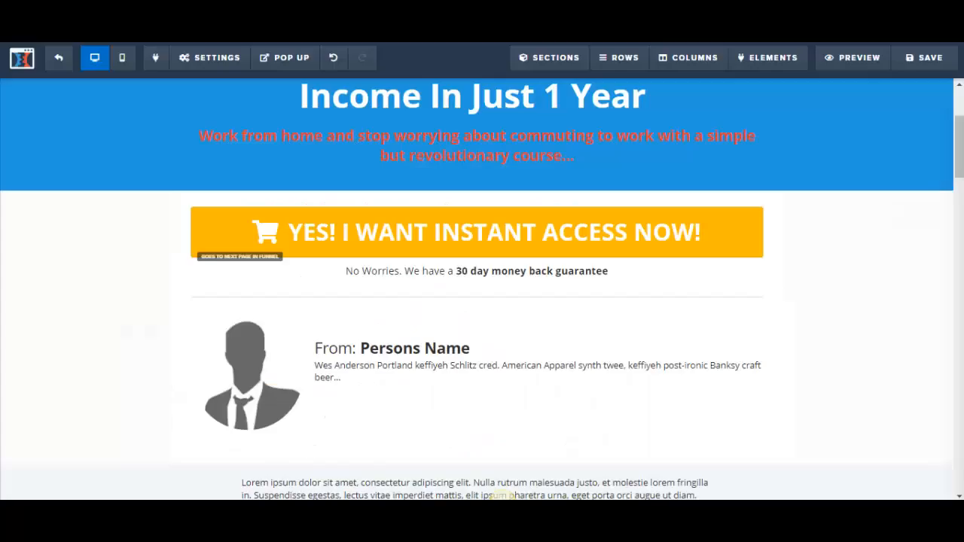
Add a full-width section with a one-column row between the blue headline section and the order button.
drag(959, 141, 960, 111)
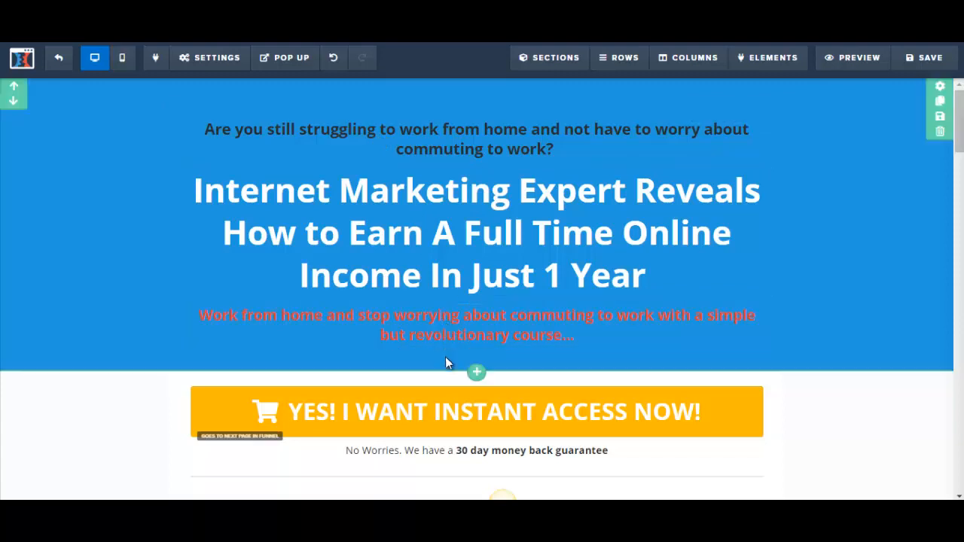
scroll(482, 301, down, 3)
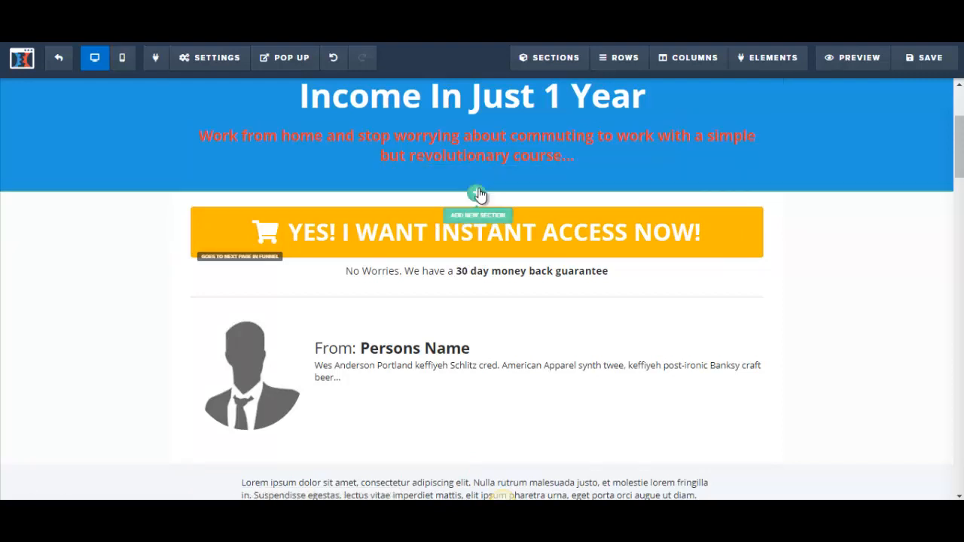
click(476, 197)
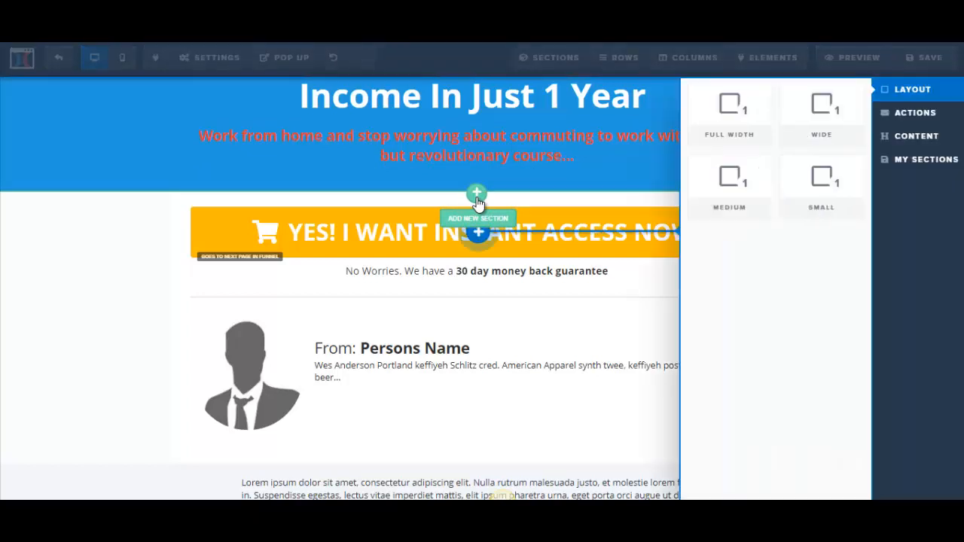
click(741, 119)
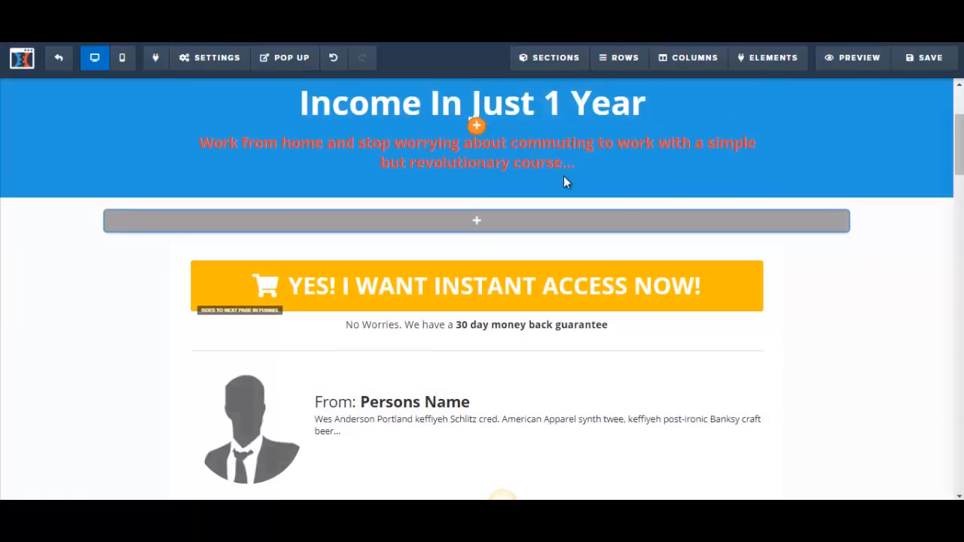
mouse_move(476, 226)
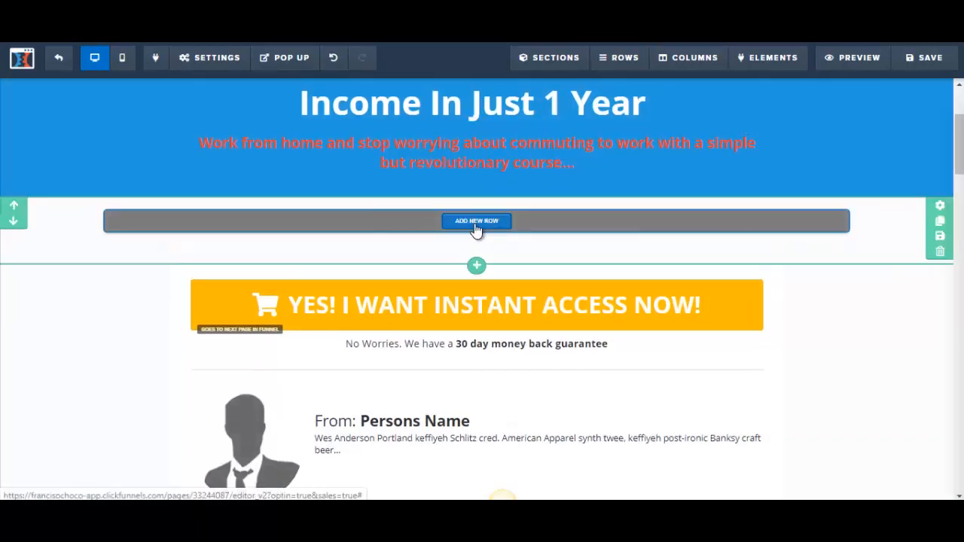
click(476, 221)
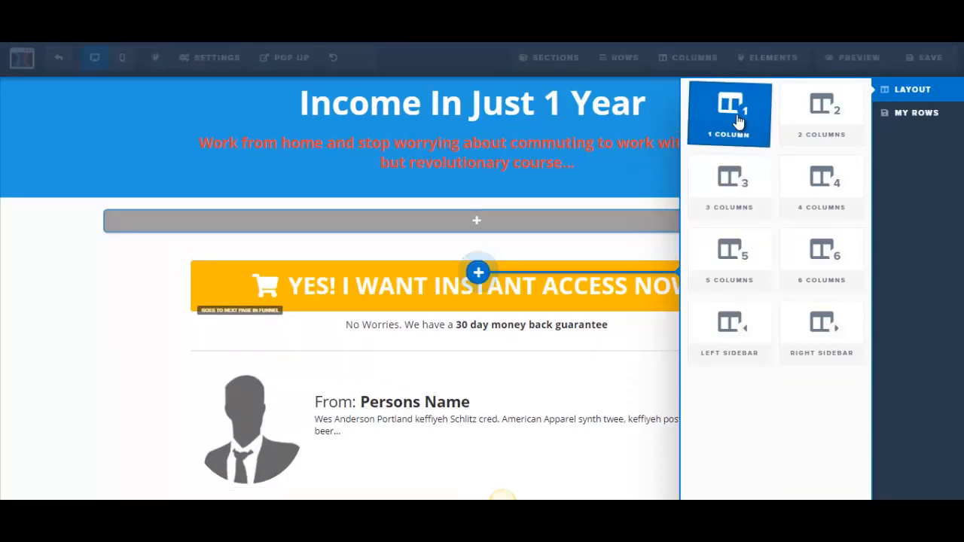
click(738, 120)
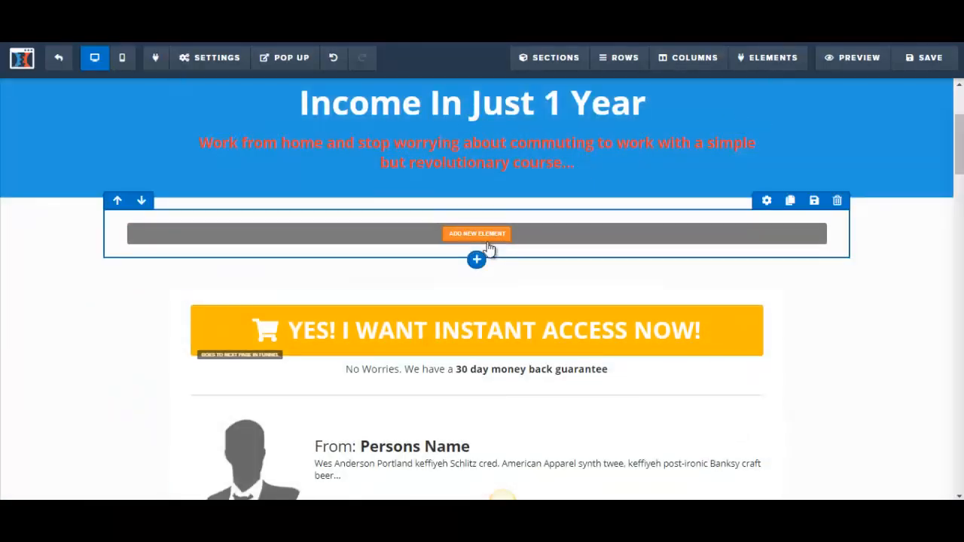
Add a Paragraph element to the new one-column row.
click(482, 235)
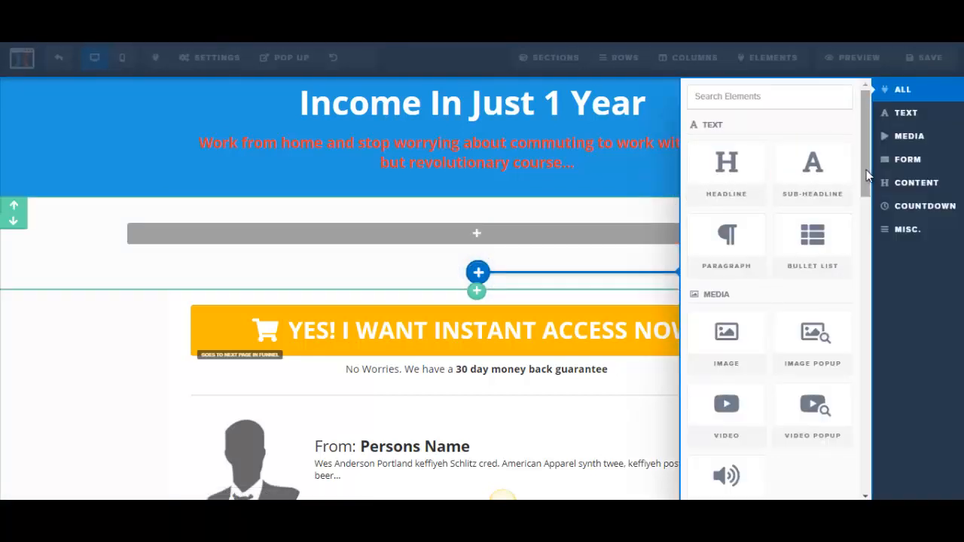
scroll(866, 170, down, 1)
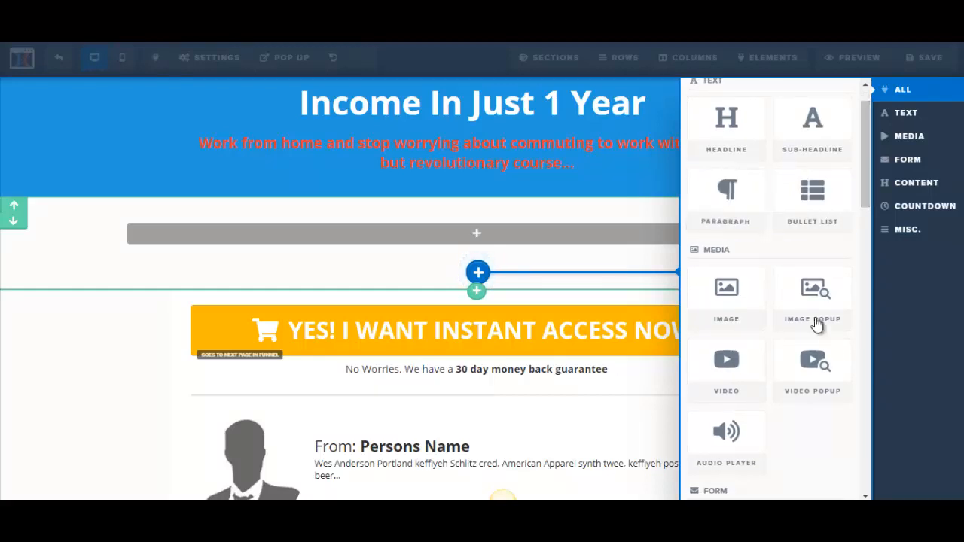
drag(866, 189, 871, 282)
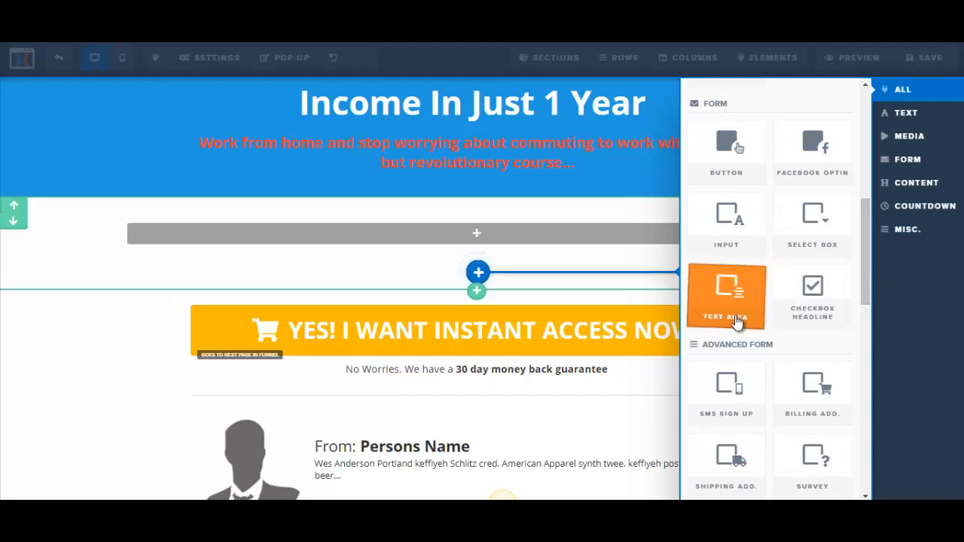
drag(866, 238, 862, 177)
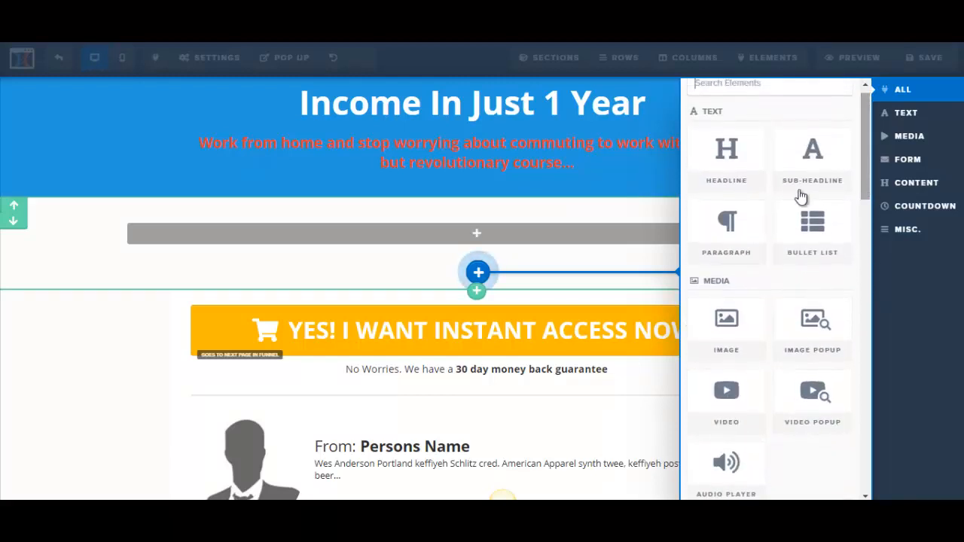
click(732, 232)
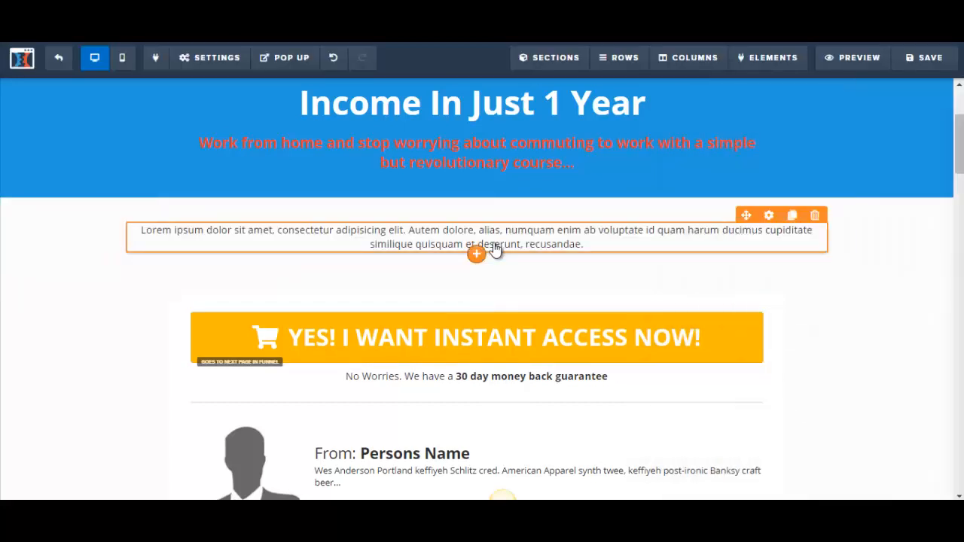
Switch to the Word sales letter and copy the text from "Trying to end your struggle" through "Maybe you have:".
mouse_move(232, 514)
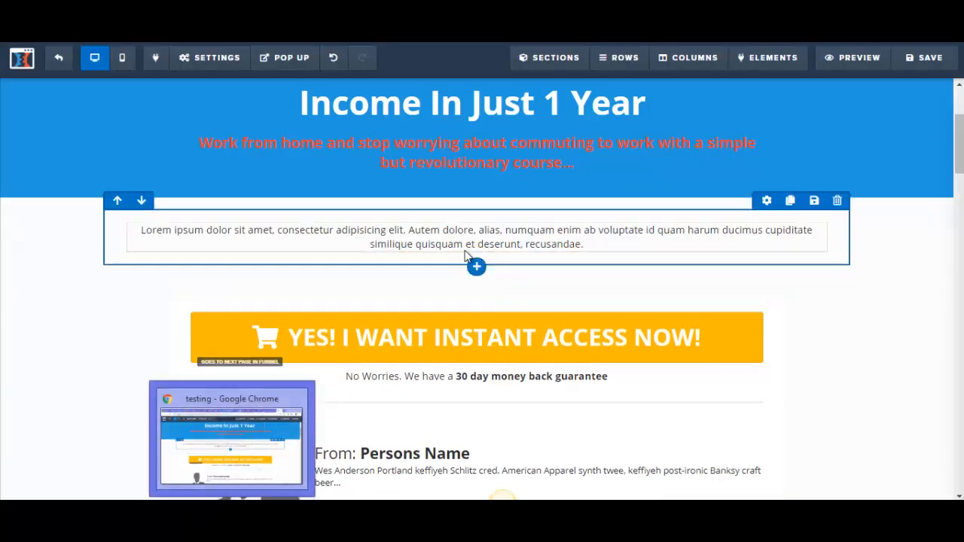
click(274, 513)
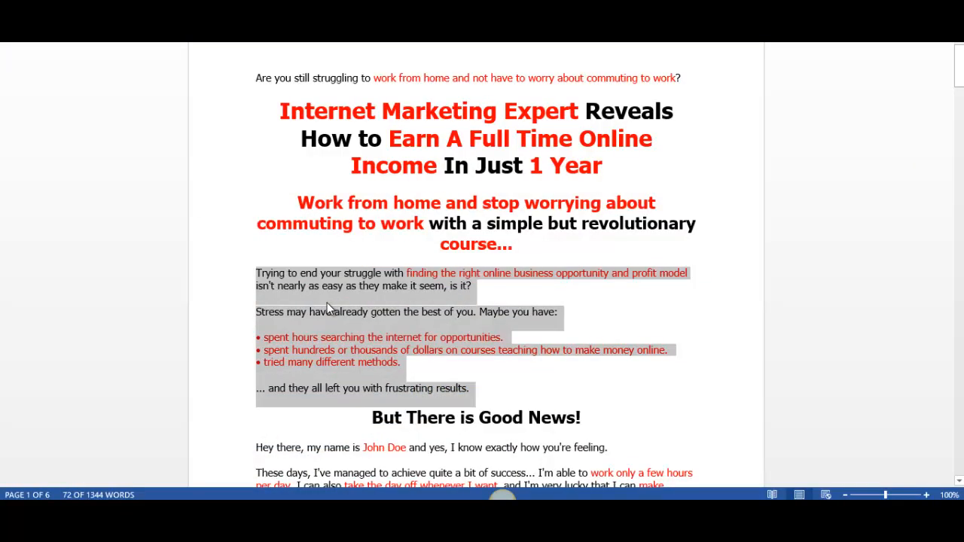
click(306, 298)
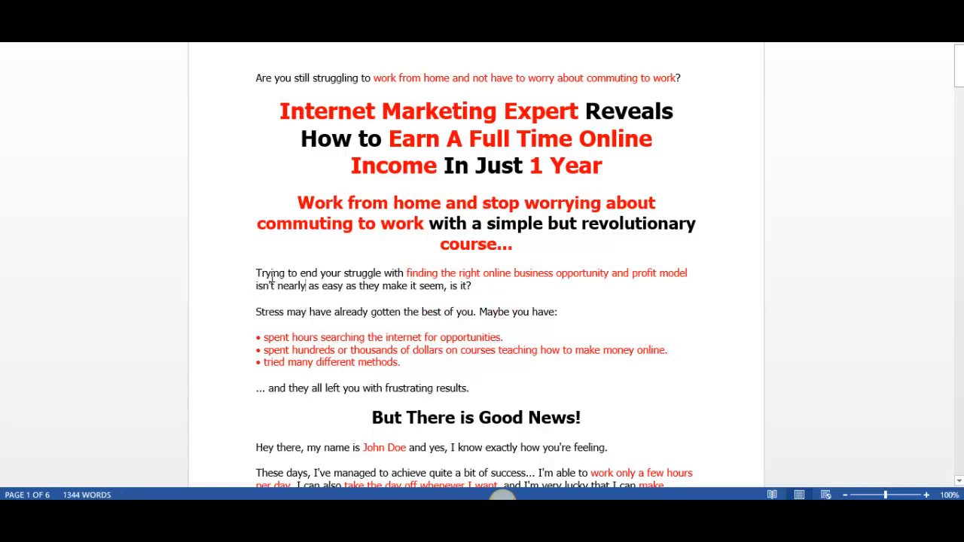
drag(257, 272, 560, 312)
key(ctrl+c)
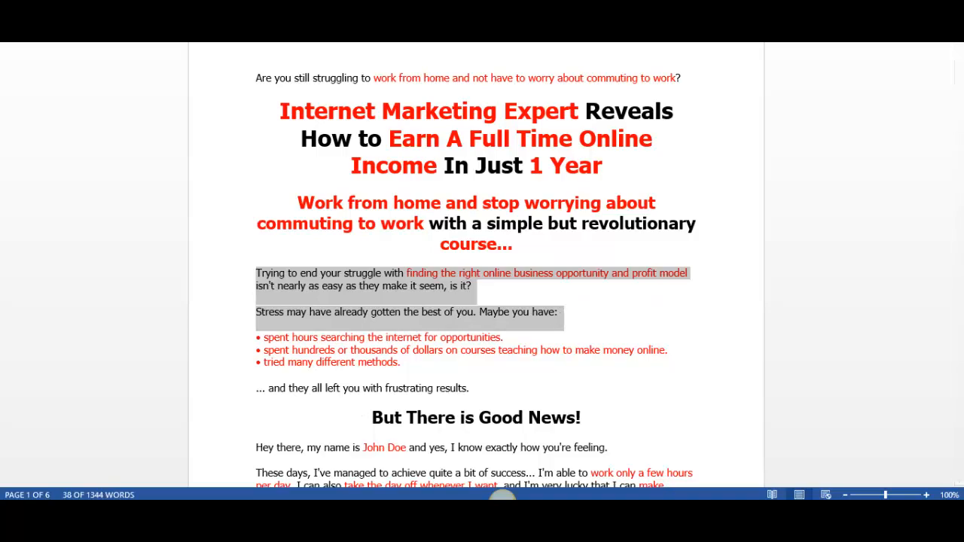
Switch back to the ClickFunnels editor and replace the new paragraph's placeholder text with the copied sales-letter text.
click(322, 452)
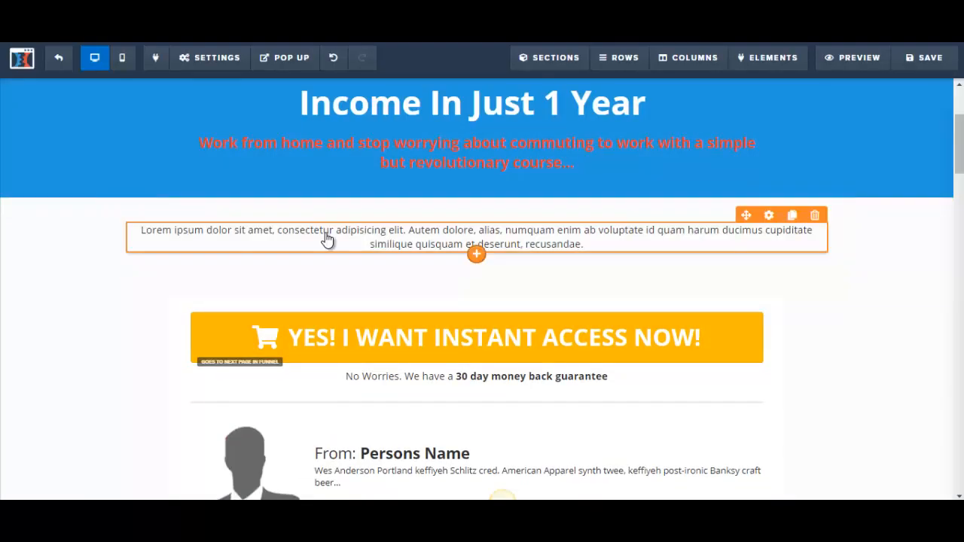
click(327, 238)
drag(140, 230, 612, 251)
key(ctrl+v)
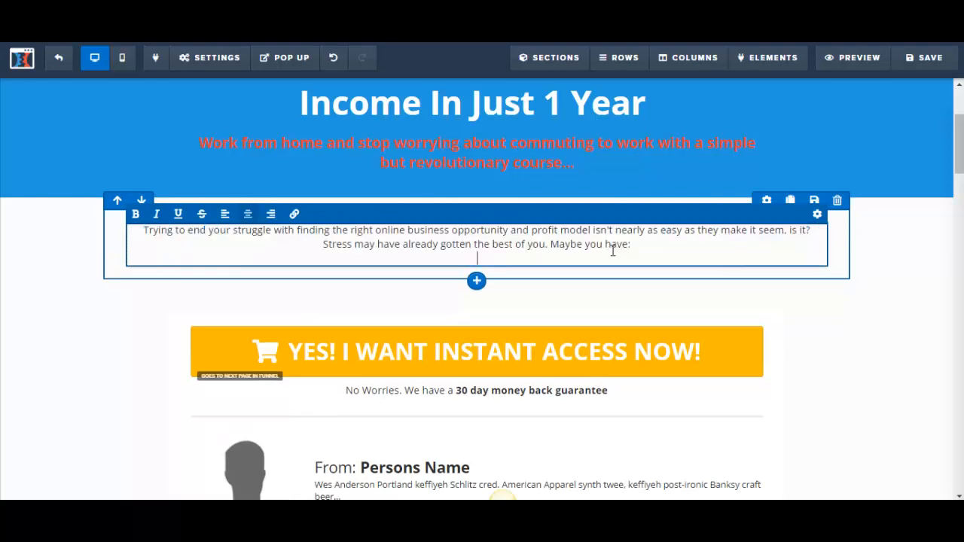
Left-align the pasted paragraph and set its font size to 22.
double_click(147, 230)
shift+click(642, 242)
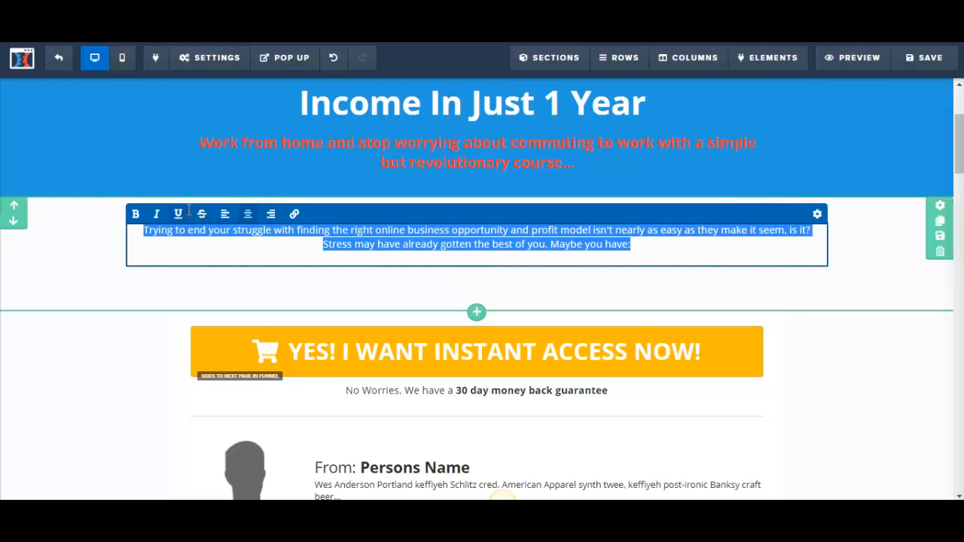
click(225, 215)
click(820, 216)
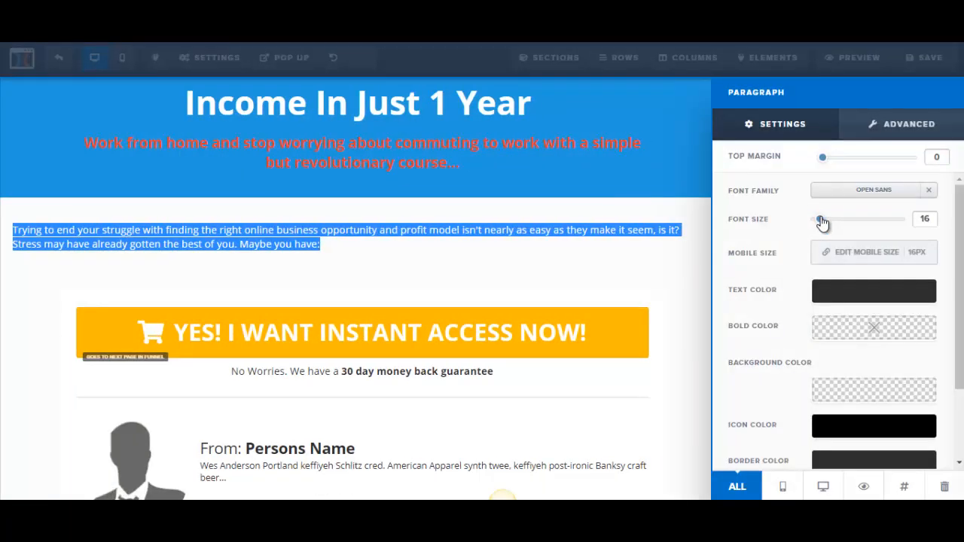
drag(822, 226, 829, 224)
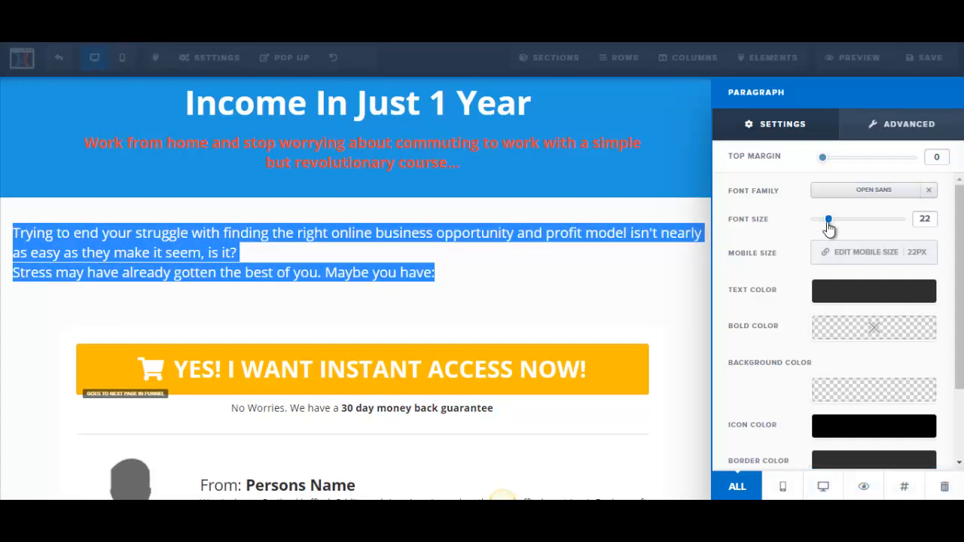
click(386, 256)
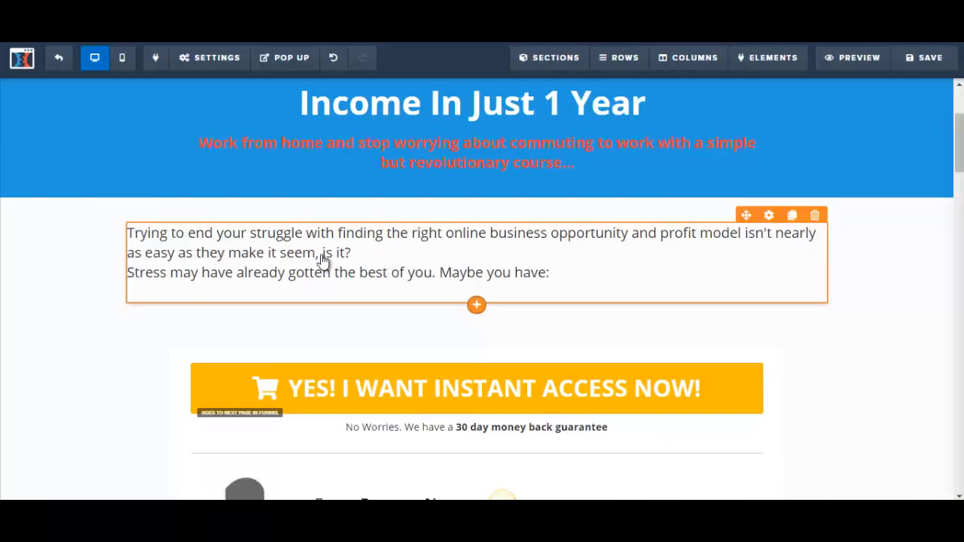
Insert a blank line between "is it?" and "Stress may have already gotten the best of you.".
click(381, 249)
key(Return)
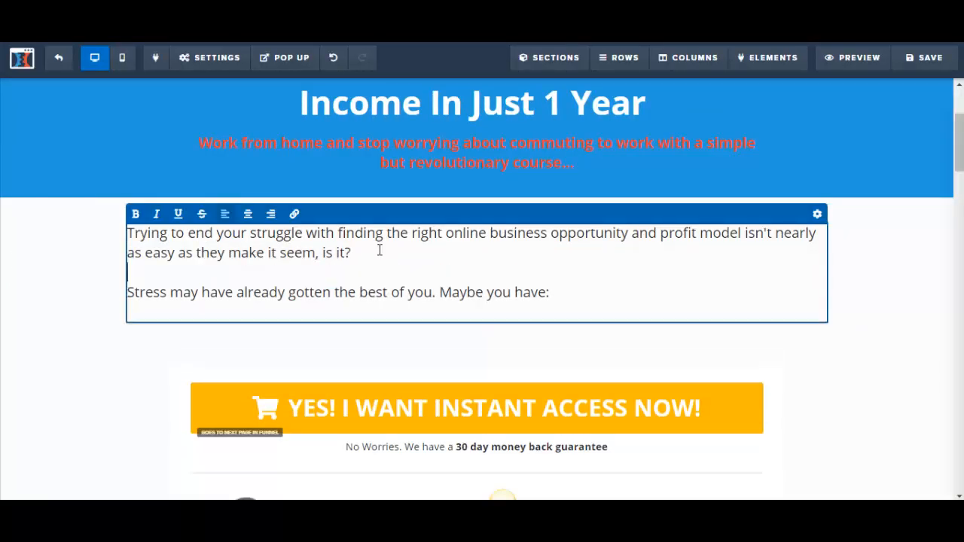
click(899, 299)
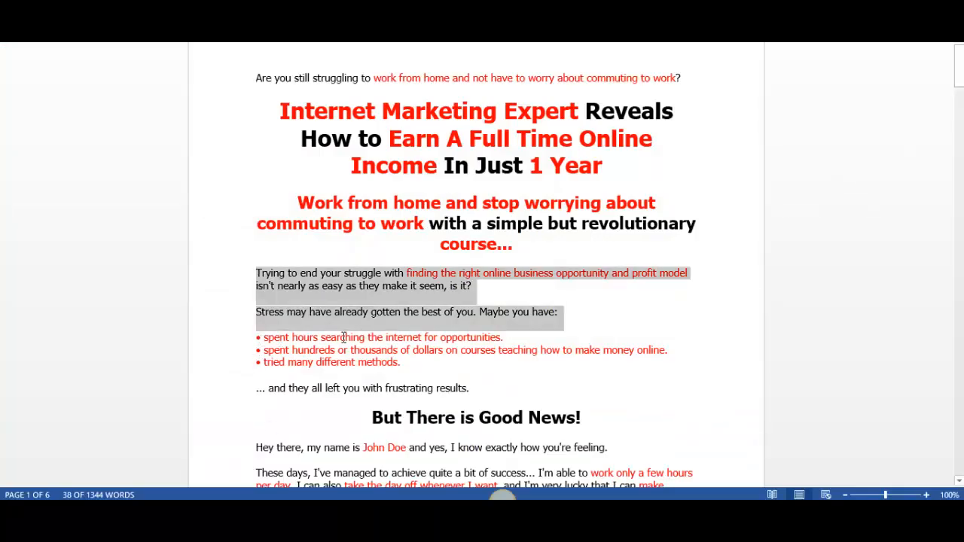
Add a Bullet List element below the "Maybe you have:" paragraph.
click(295, 336)
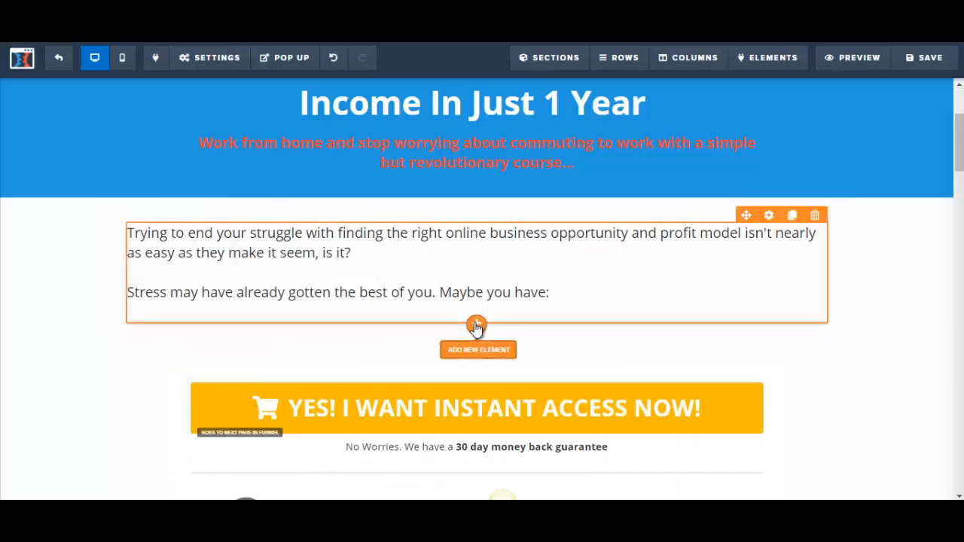
click(476, 325)
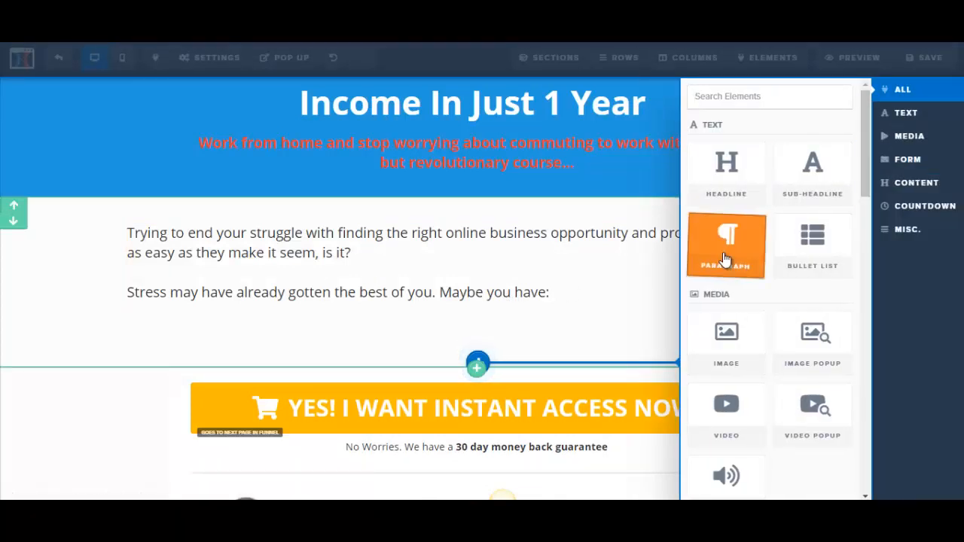
click(789, 259)
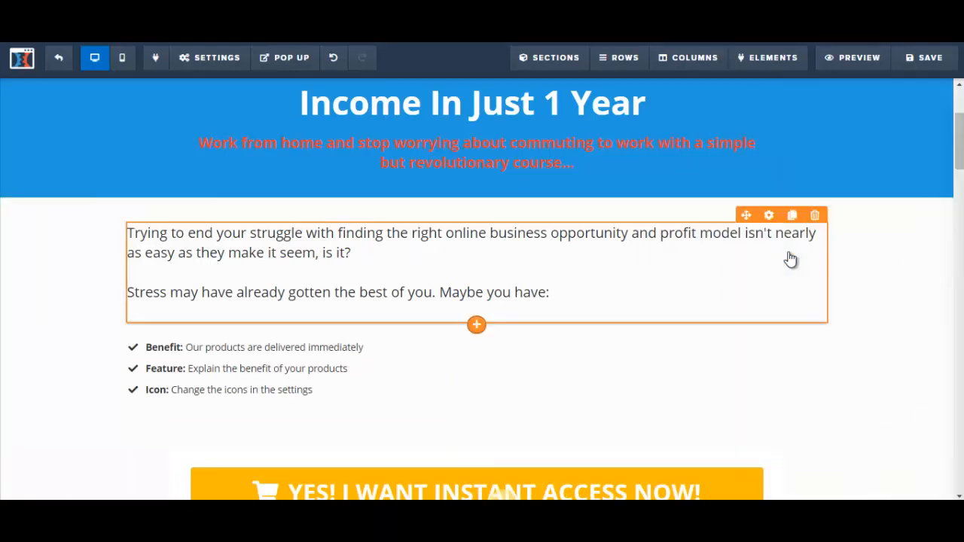
Try replacing the bullet list's placeholder items with the three red bullet lines from the Word sales letter, and undo the change.
click(216, 349)
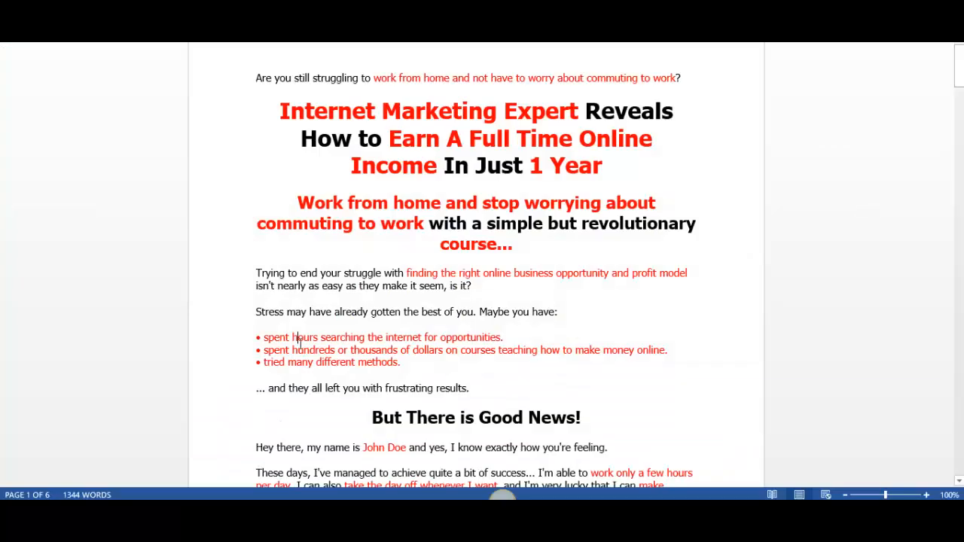
drag(265, 339, 504, 368)
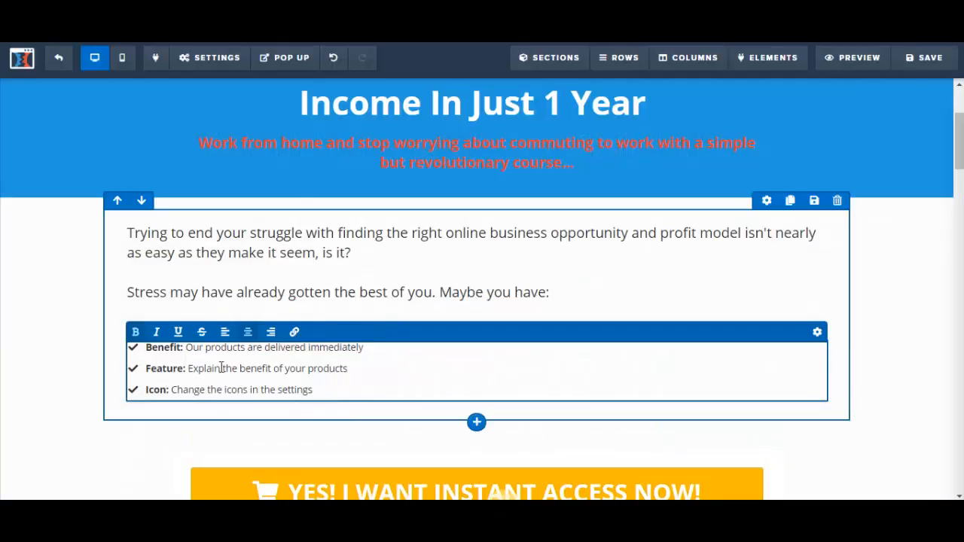
click(210, 369)
drag(146, 351, 342, 390)
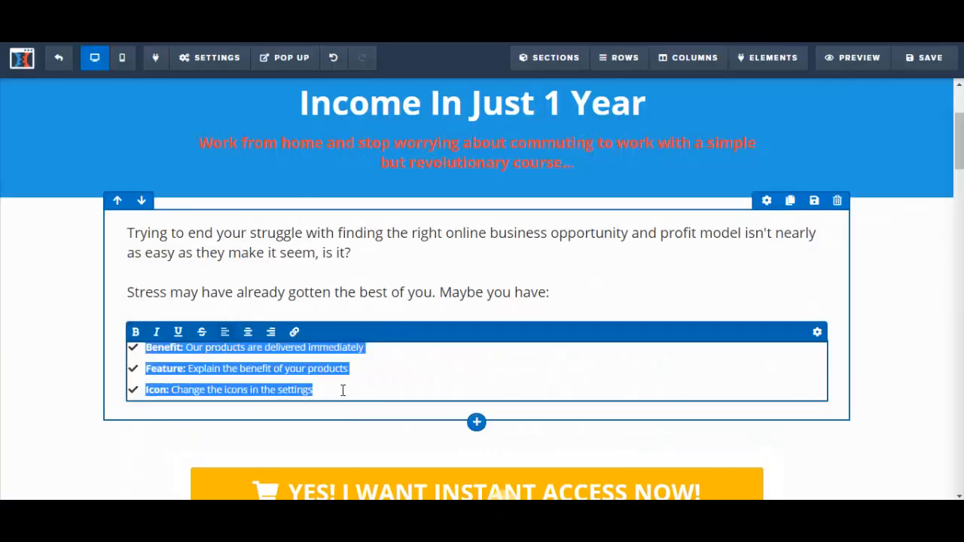
text(spent hours searching the internet for opportunities. • spent hundreds or thousands of dollars on courses teaching how to make money online. • tried many different methods.)
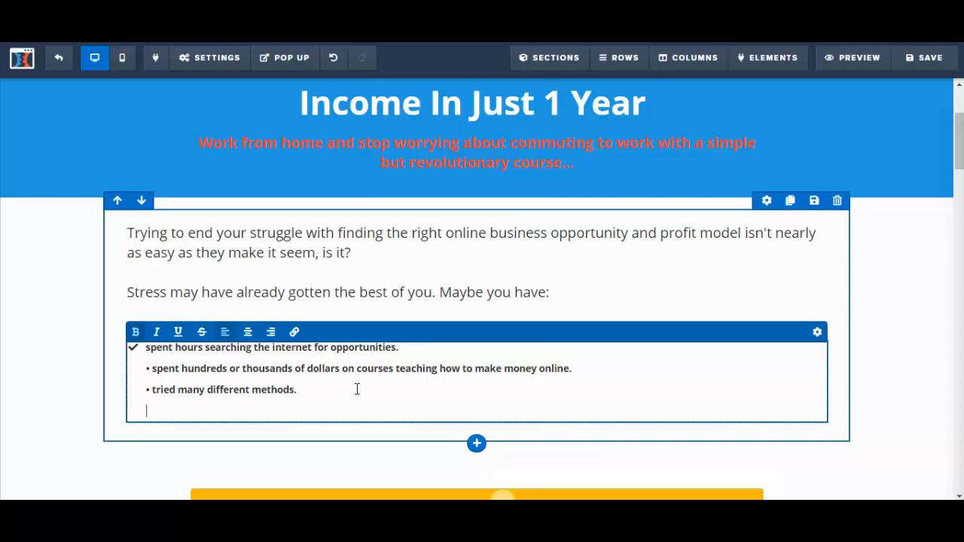
click(336, 59)
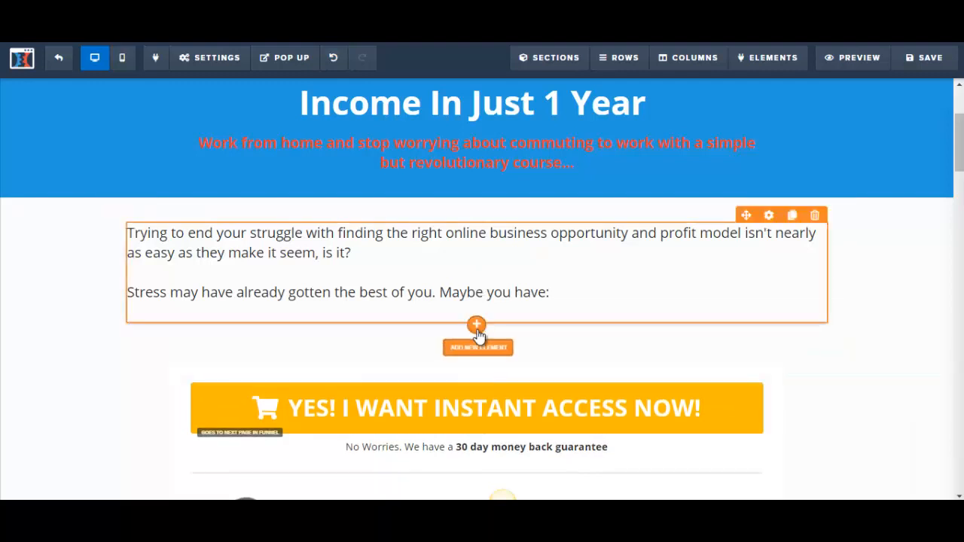
Add a Bullet List element below the "Maybe you have:" paragraph and replace its first item with "spent hours searching the internet for opportunities." from the Word letter.
click(477, 327)
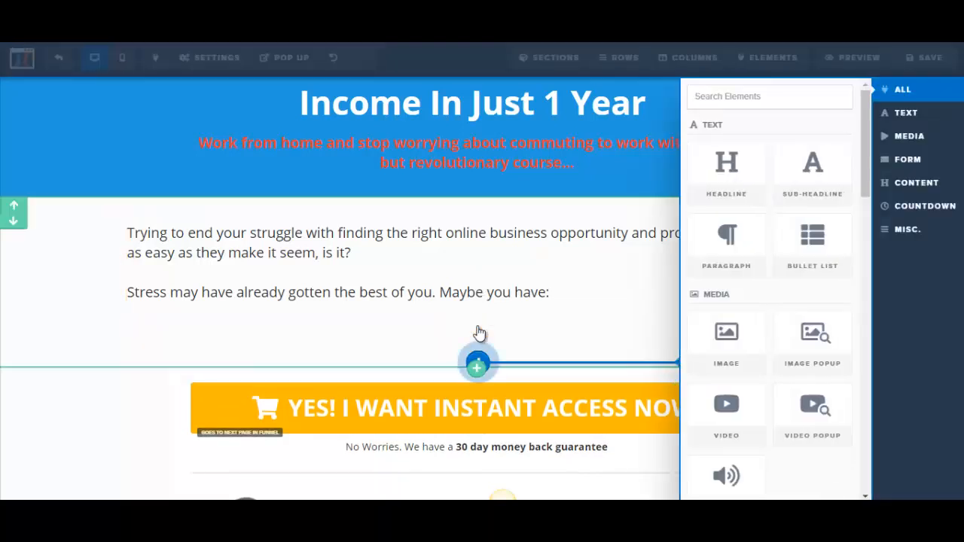
click(827, 261)
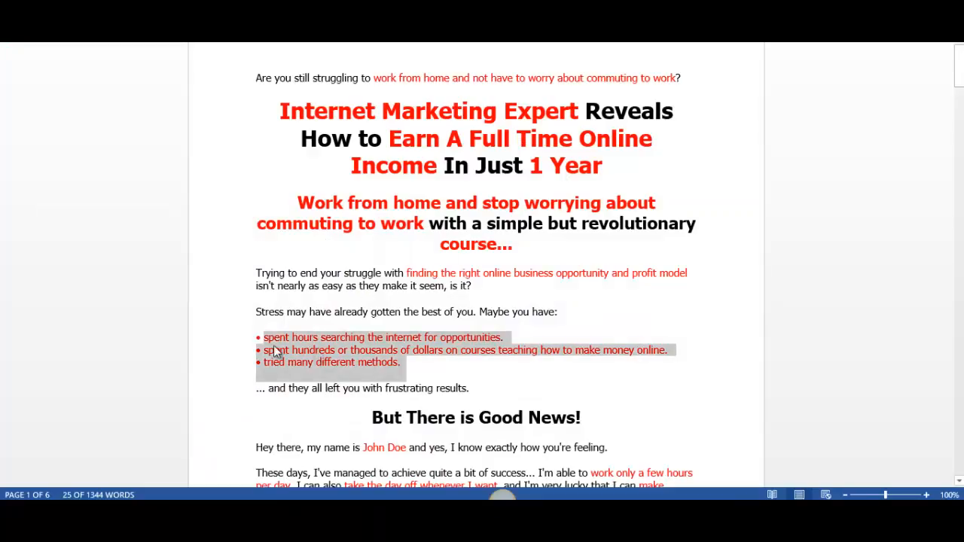
click(265, 339)
drag(265, 339, 473, 339)
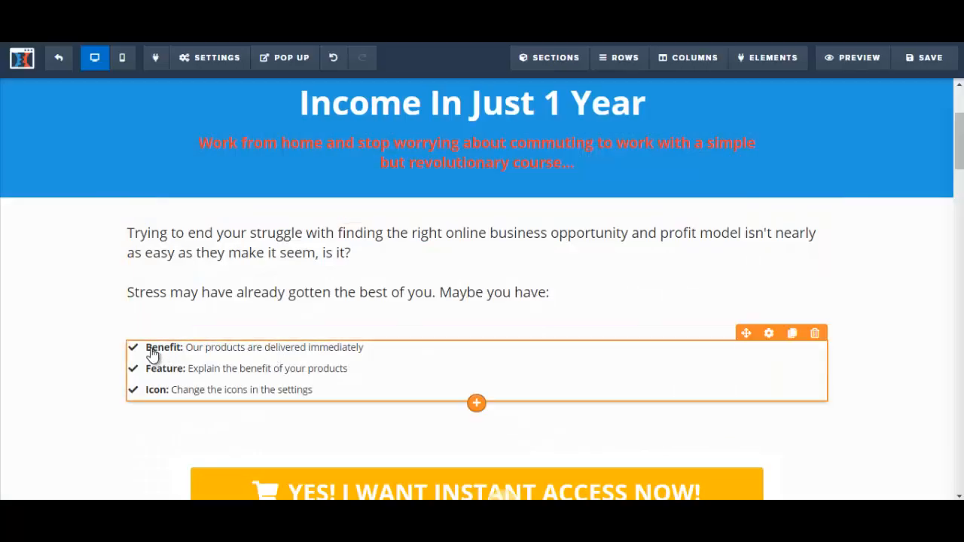
click(155, 355)
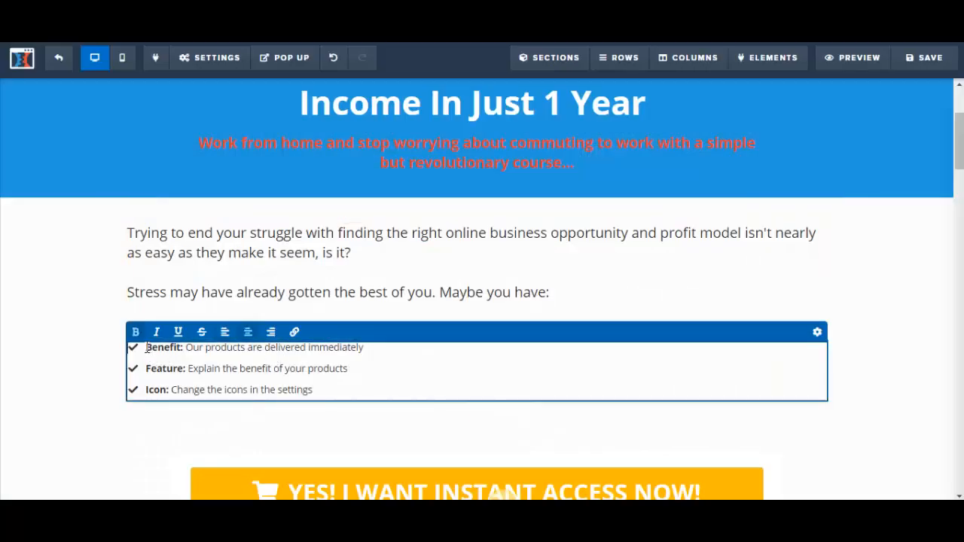
drag(147, 347, 365, 354)
text(spent hours searching the internet for opportunities.)
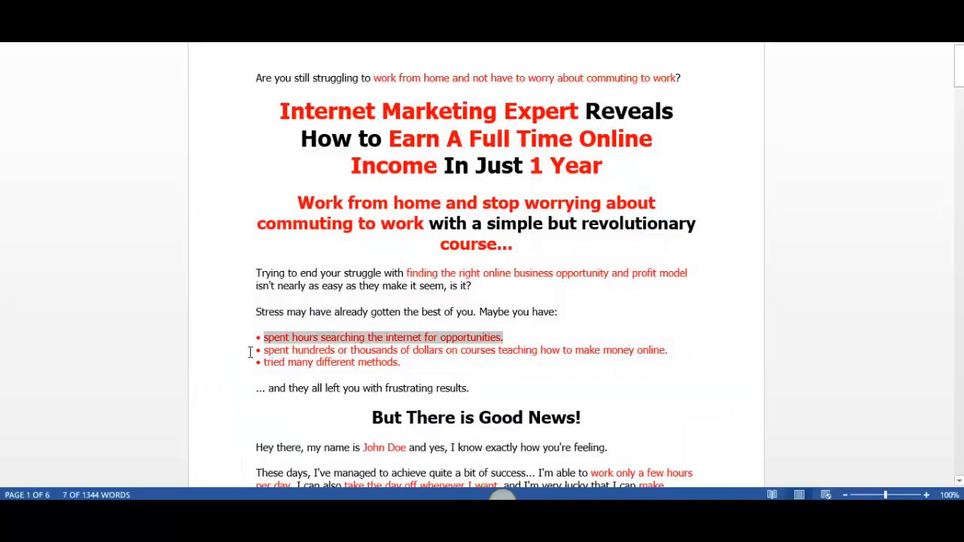
Replace the remaining placeholder bullets with "spent hundreds or thousands of dollars on courses teaching how to make money online." and "tried many different methods.".
click(265, 351)
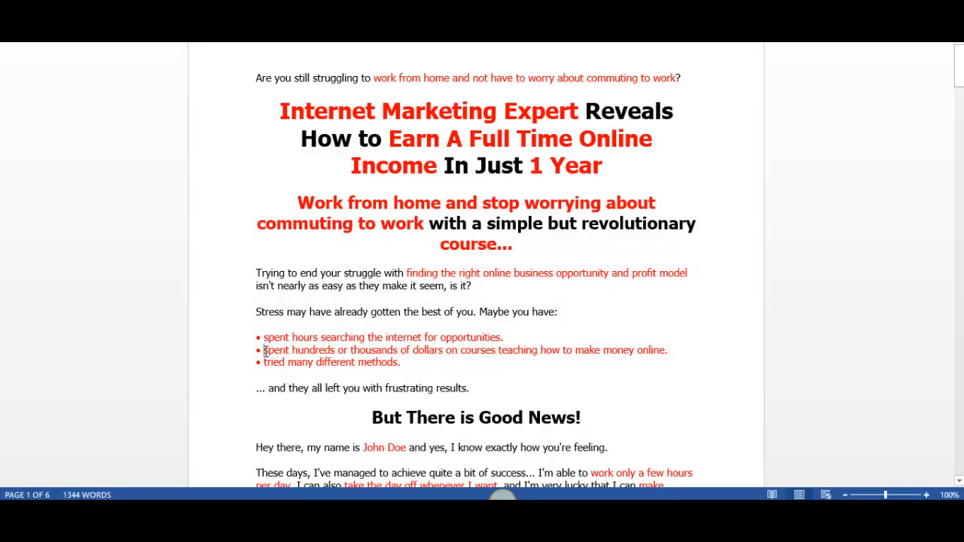
drag(266, 351, 665, 351)
key(ctrl+c)
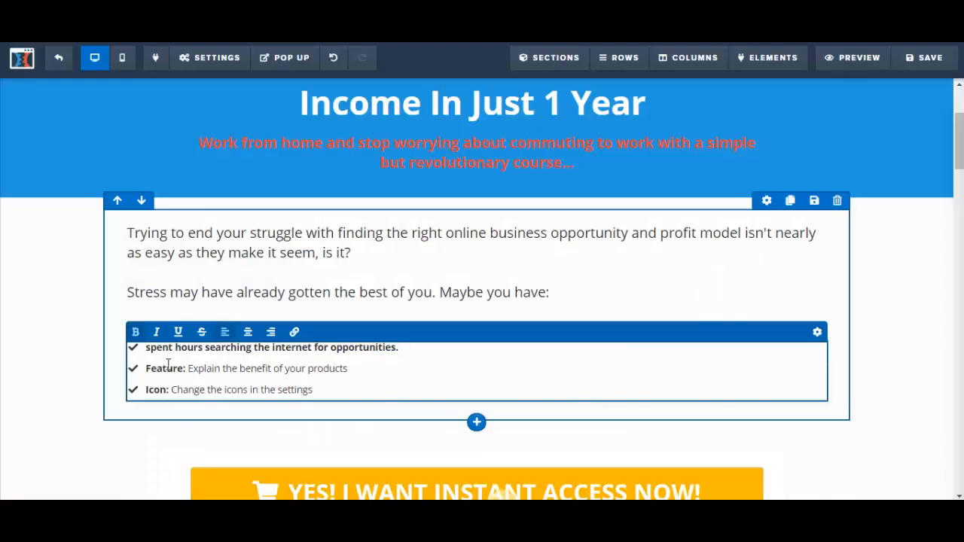
drag(148, 368, 349, 371)
key(ctrl+v)
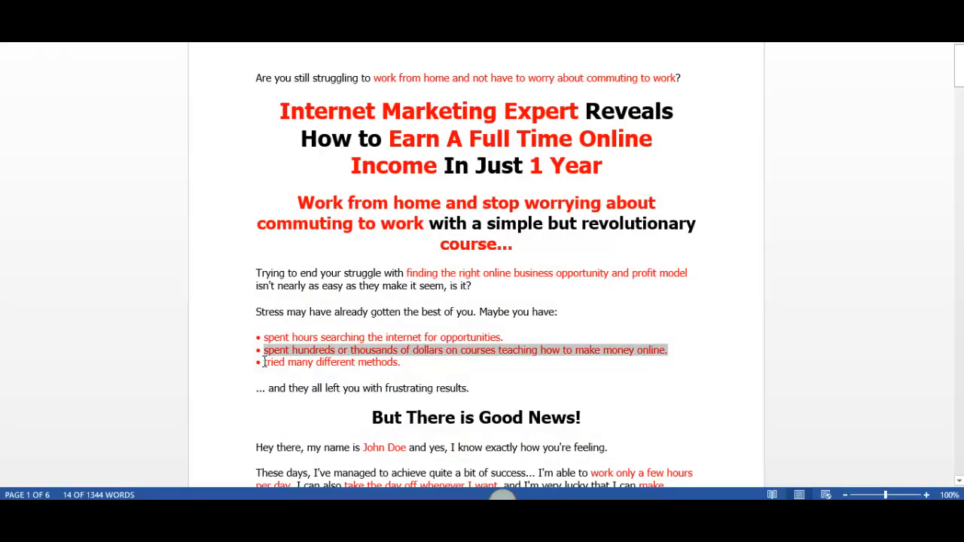
drag(264, 362, 403, 363)
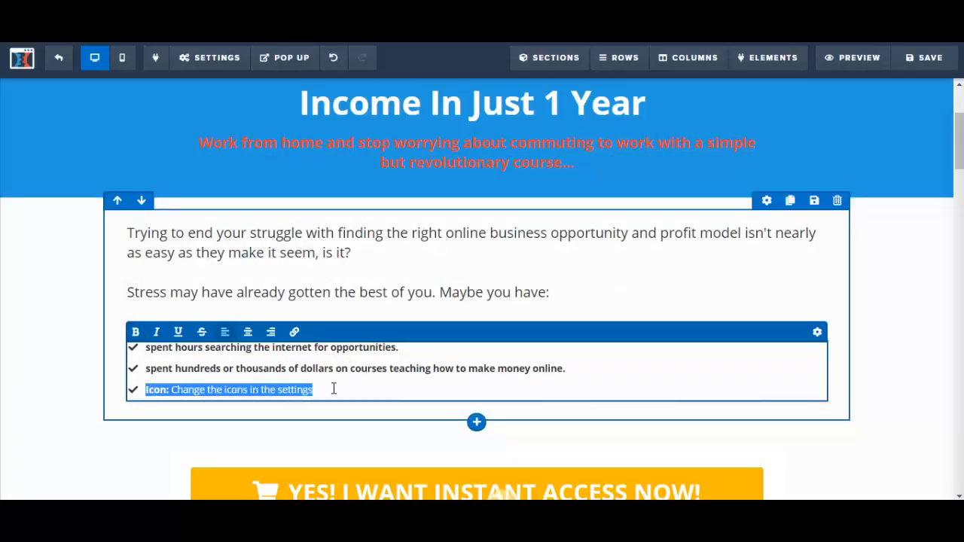
text(tried many different methods.)
Try the Ordered List type on the bullet list, and switch it back to Icon List.
key(ctrl+a)
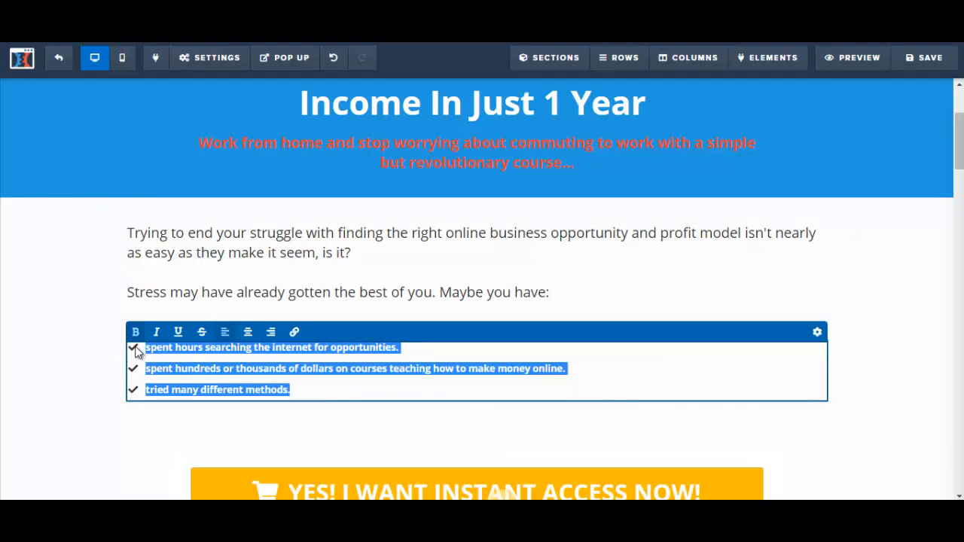
click(818, 334)
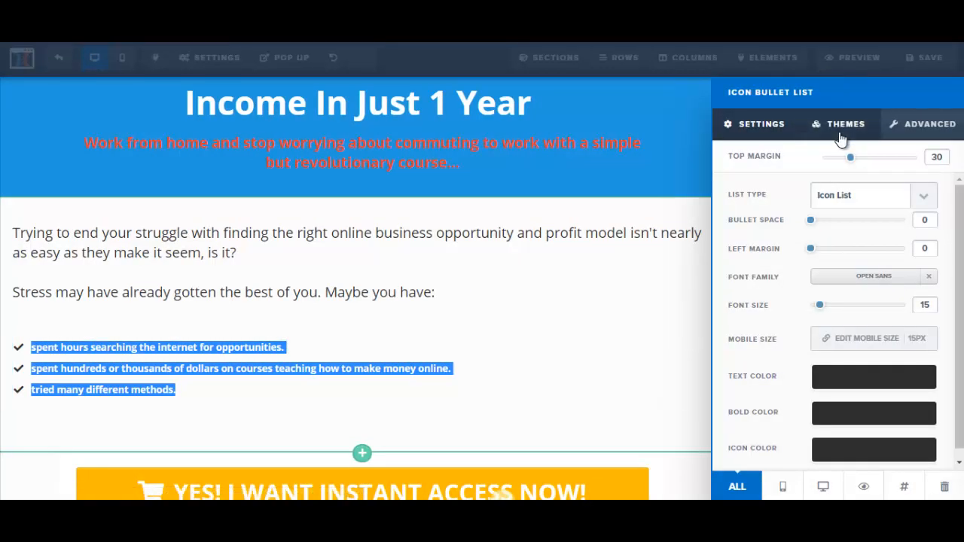
click(922, 195)
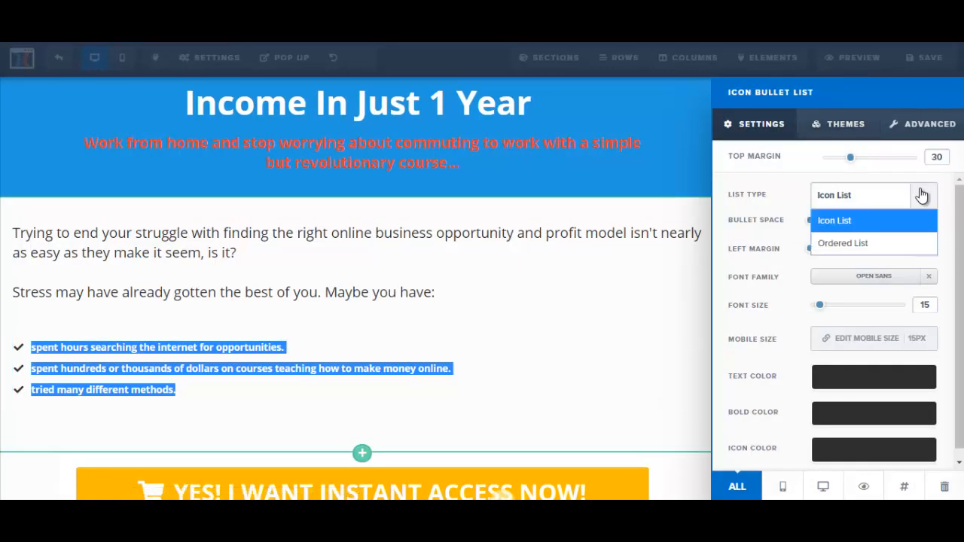
click(879, 243)
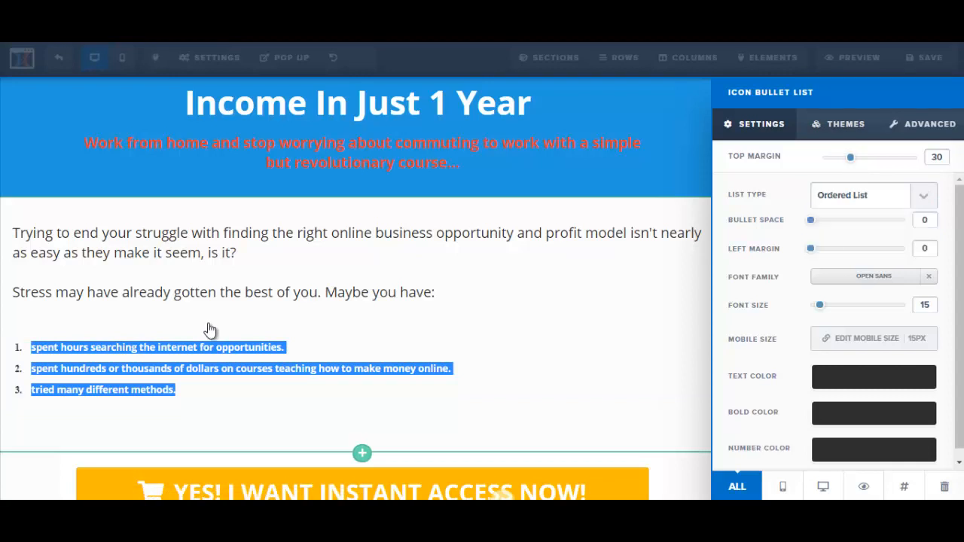
click(924, 200)
click(842, 221)
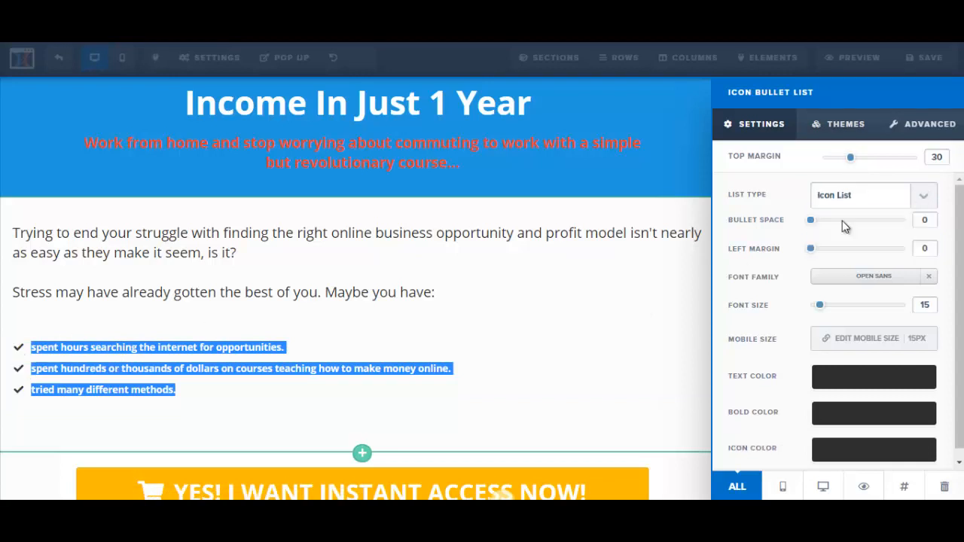
Apply the theme with white checkmarks on green squares to the bullet list.
click(841, 131)
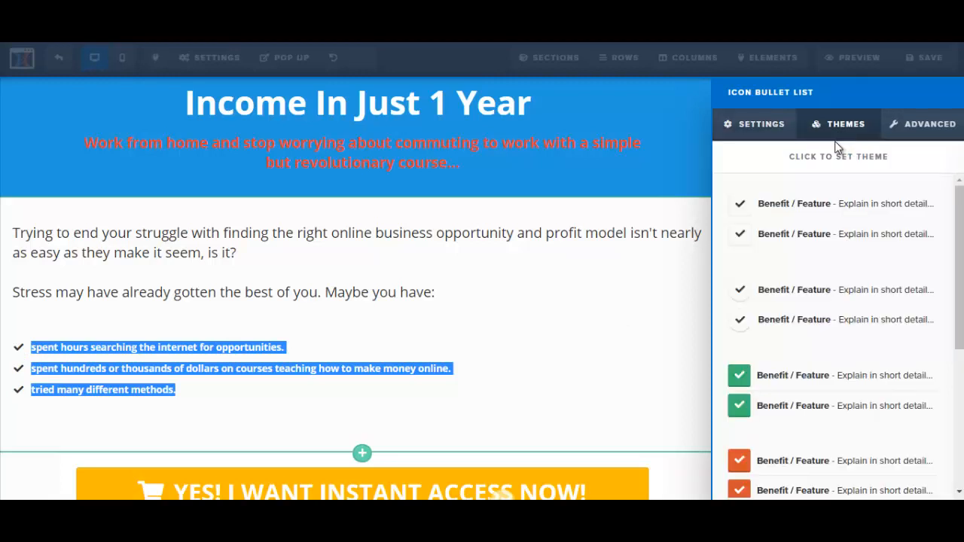
scroll(960, 285, down, 2)
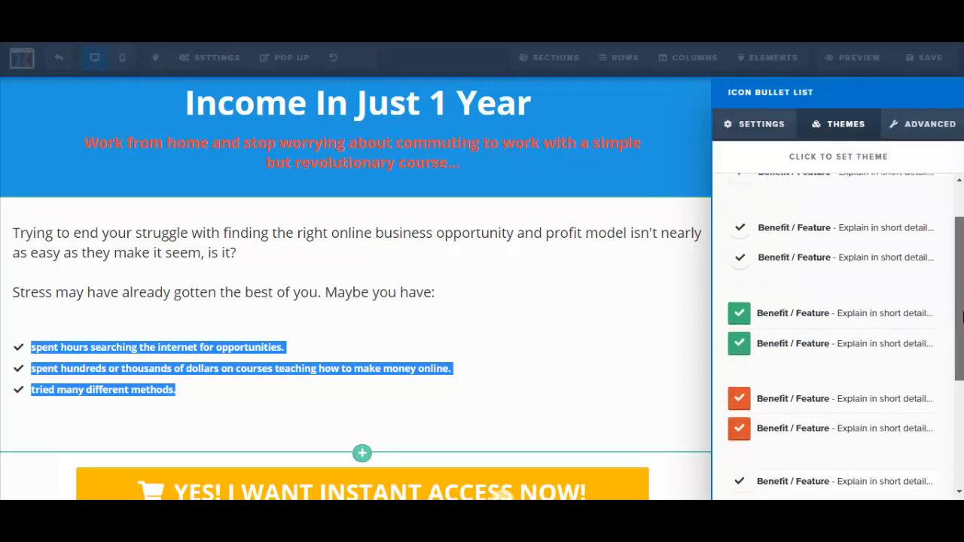
click(738, 311)
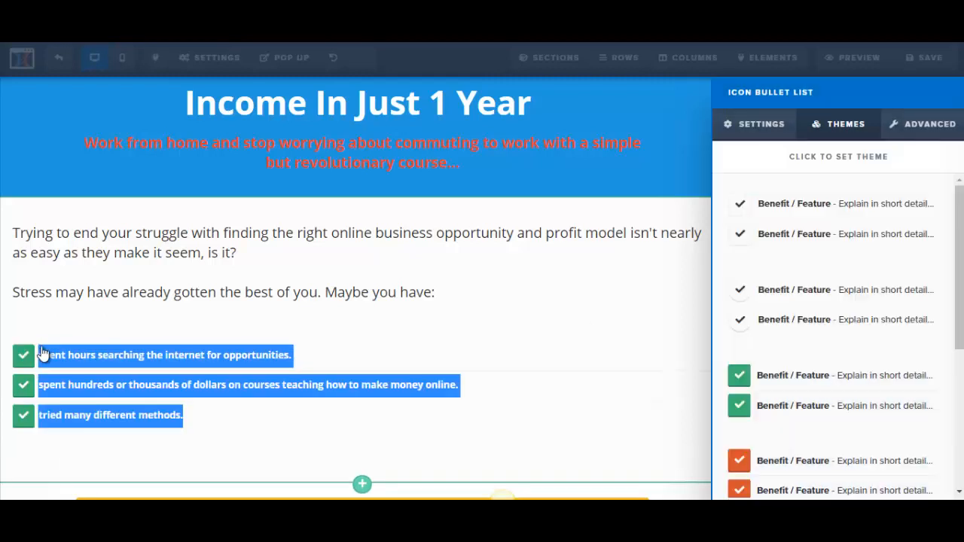
Examine the icon choices offered for the first bullet and close the bullet list's settings.
click(921, 130)
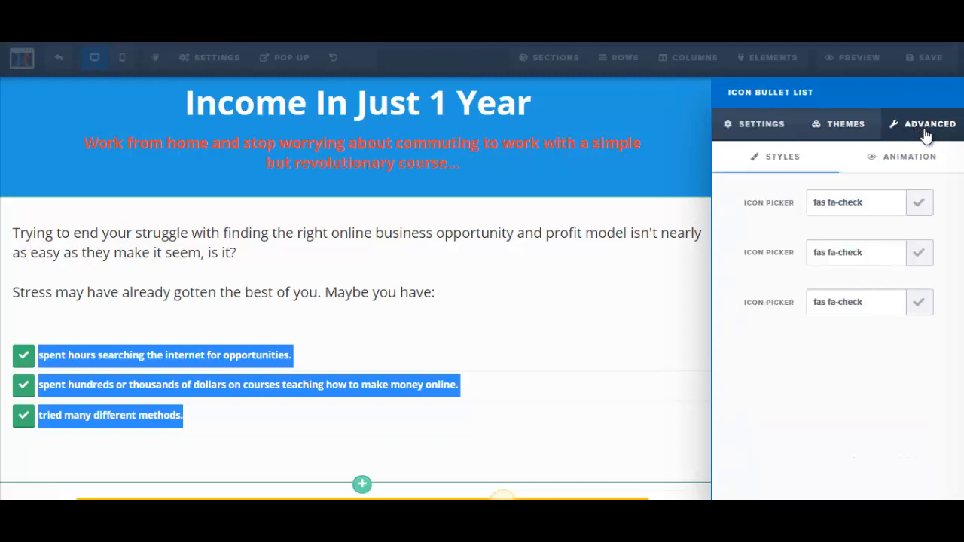
click(921, 201)
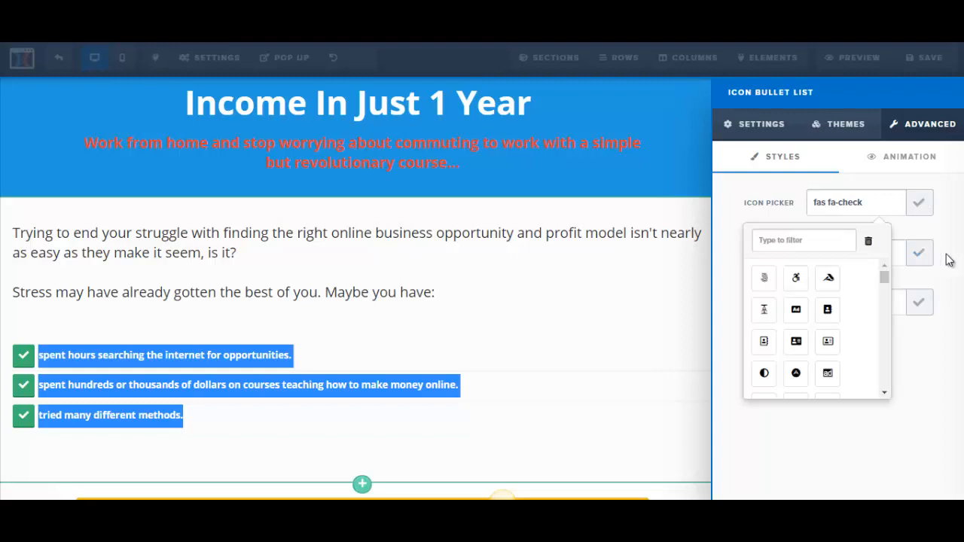
click(955, 217)
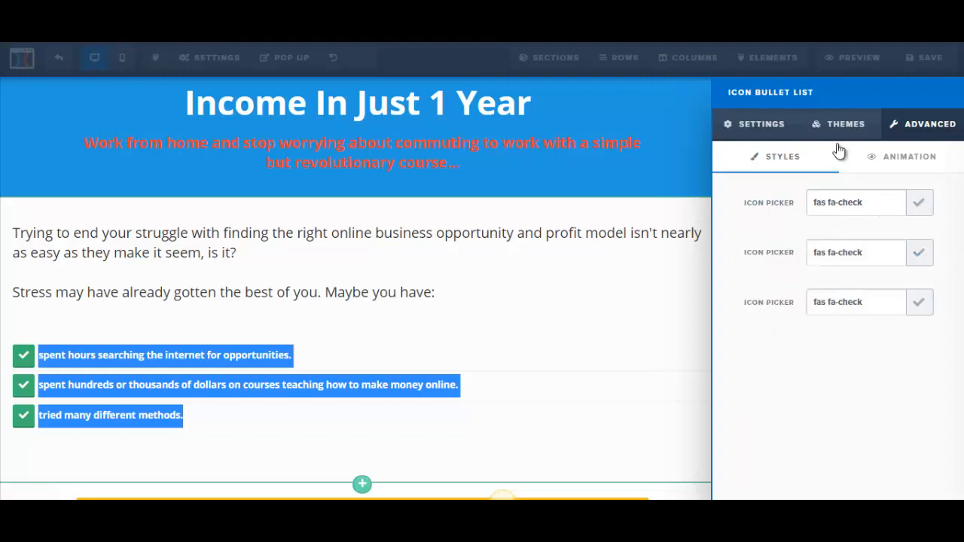
click(755, 125)
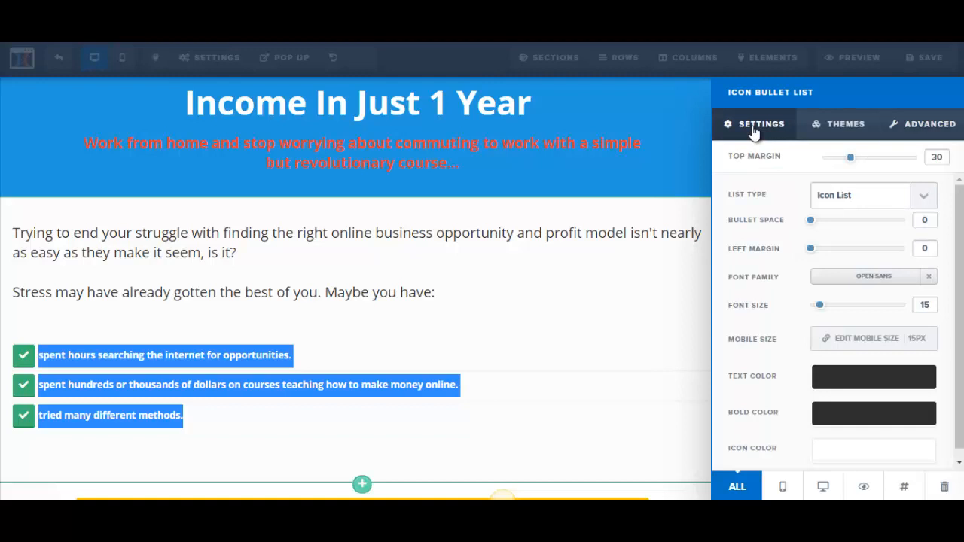
click(314, 272)
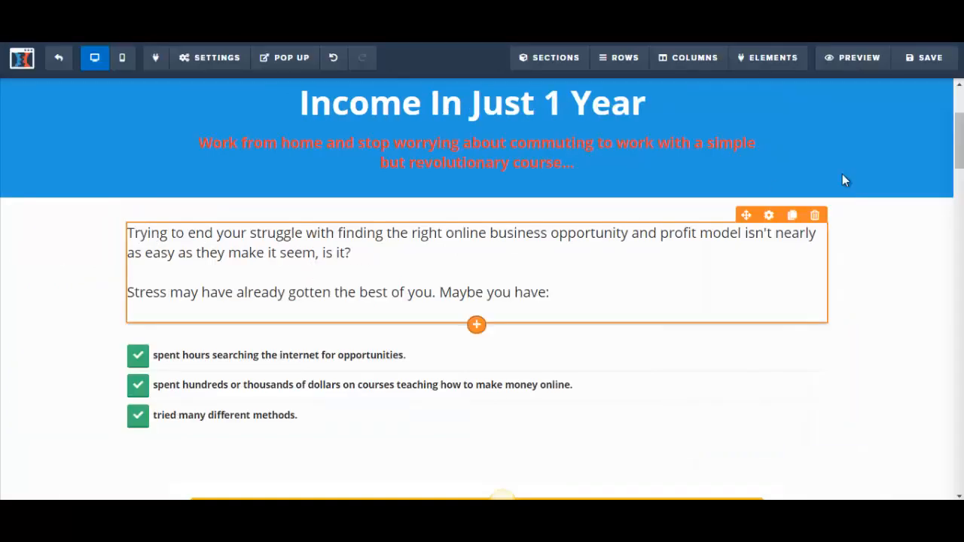
Increase the font size of the three bullet list items.
scroll(455, 288, down, 1)
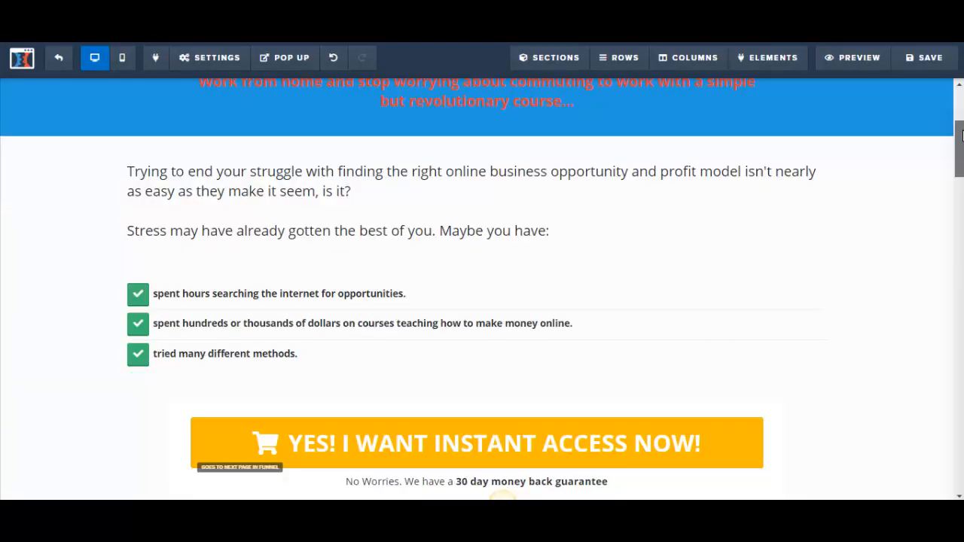
click(172, 295)
drag(154, 294, 343, 351)
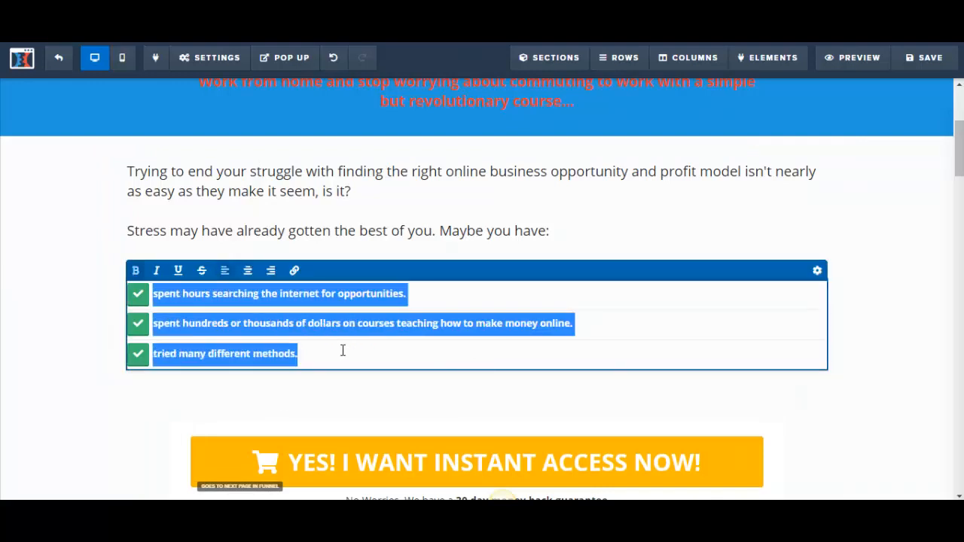
click(817, 273)
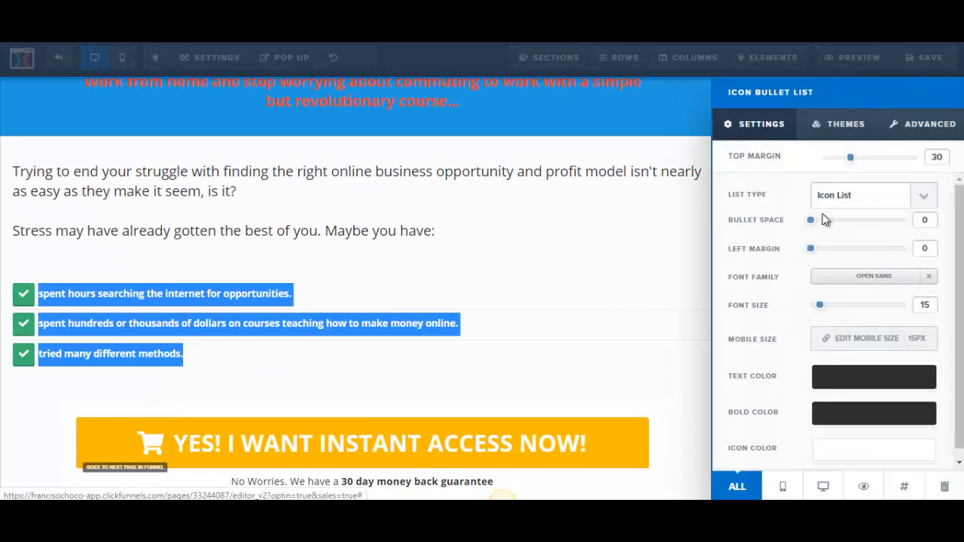
drag(820, 306, 829, 310)
click(555, 284)
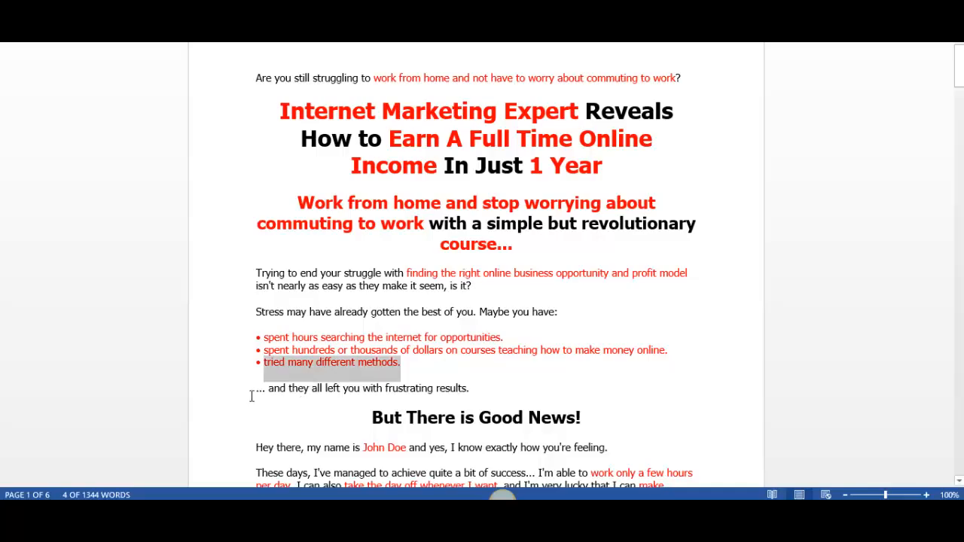
Add a Paragraph element below the bullet list and replace its placeholder with "... and they all left you with frustrating results." from the Word letter.
drag(256, 389, 477, 388)
key(ctrl+c)
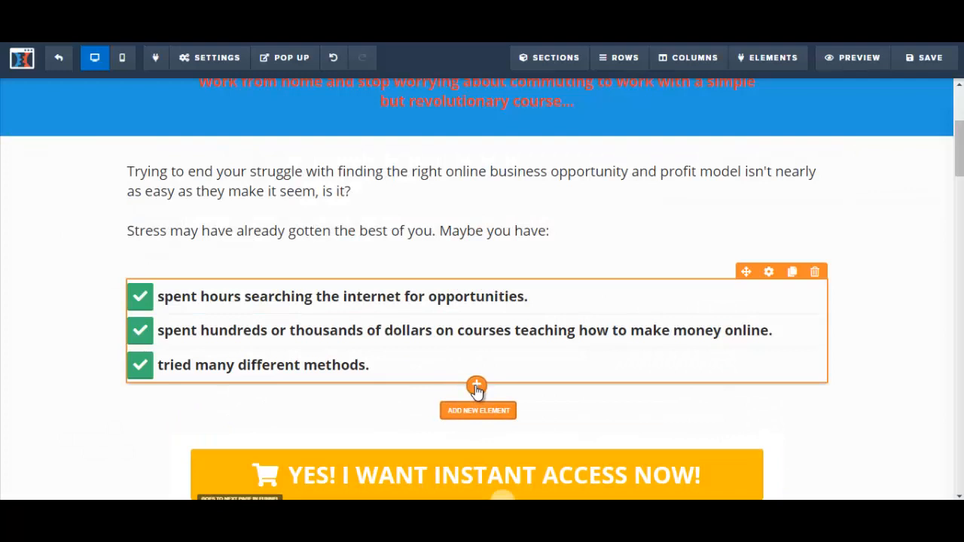
click(476, 387)
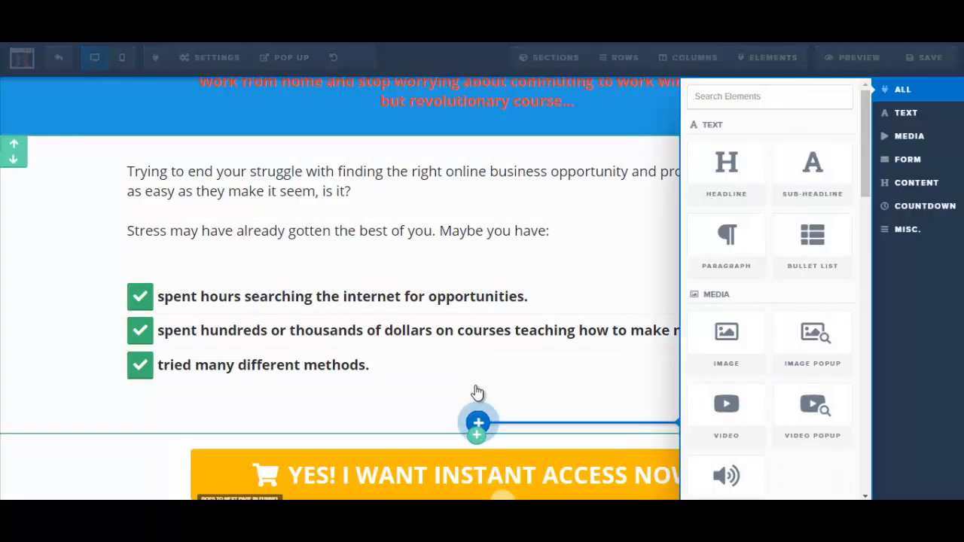
click(737, 275)
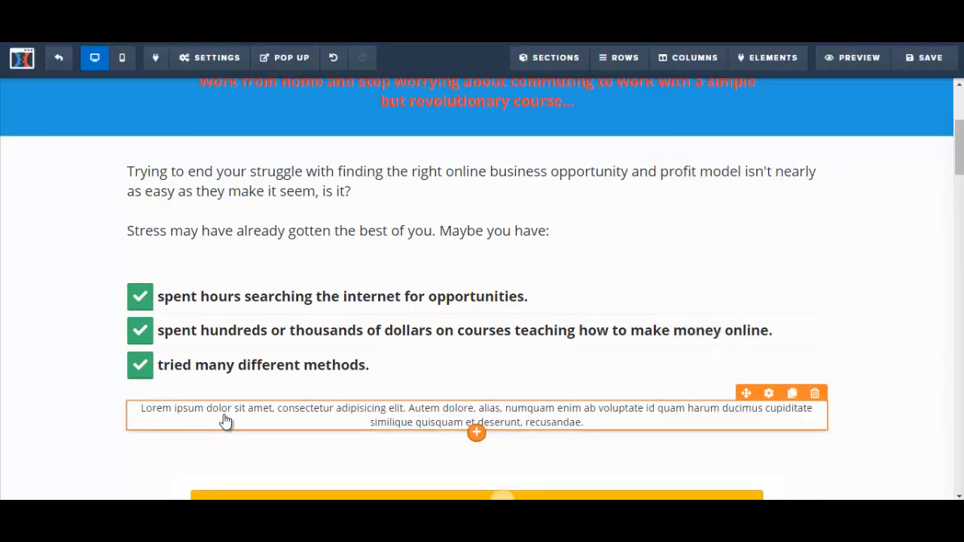
click(152, 410)
drag(140, 411, 592, 422)
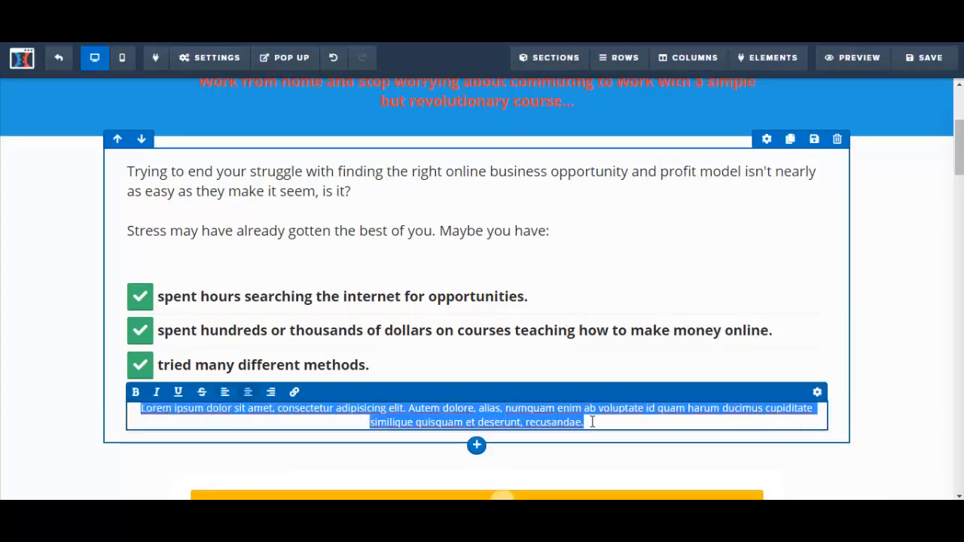
key(ctrl+v)
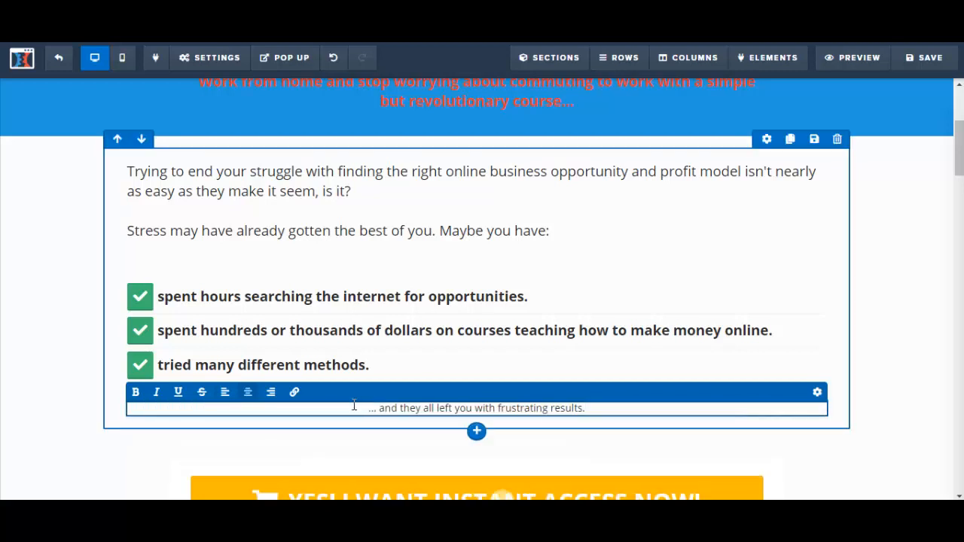
Left-align the "... and they all left you with frustrating results." paragraph and set its font size to 22.
drag(364, 411, 593, 423)
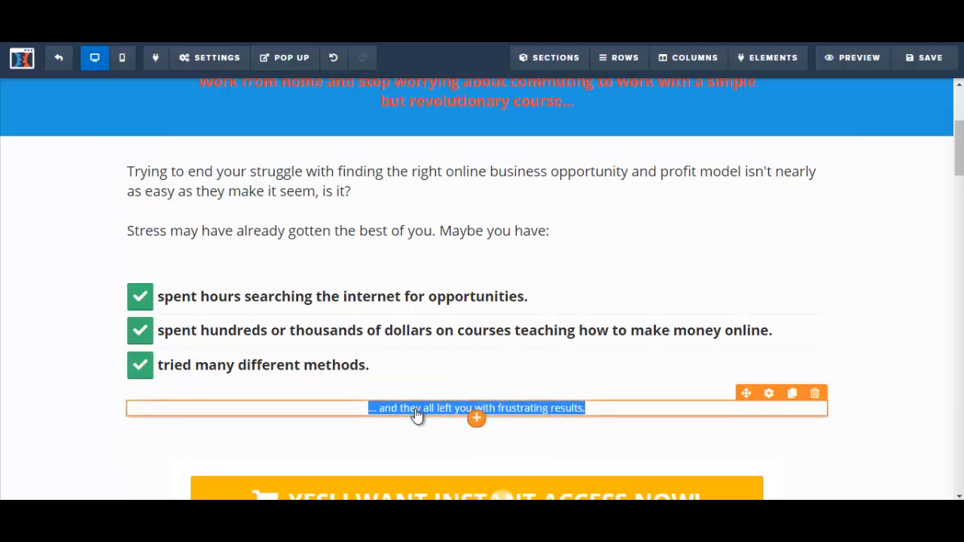
click(225, 392)
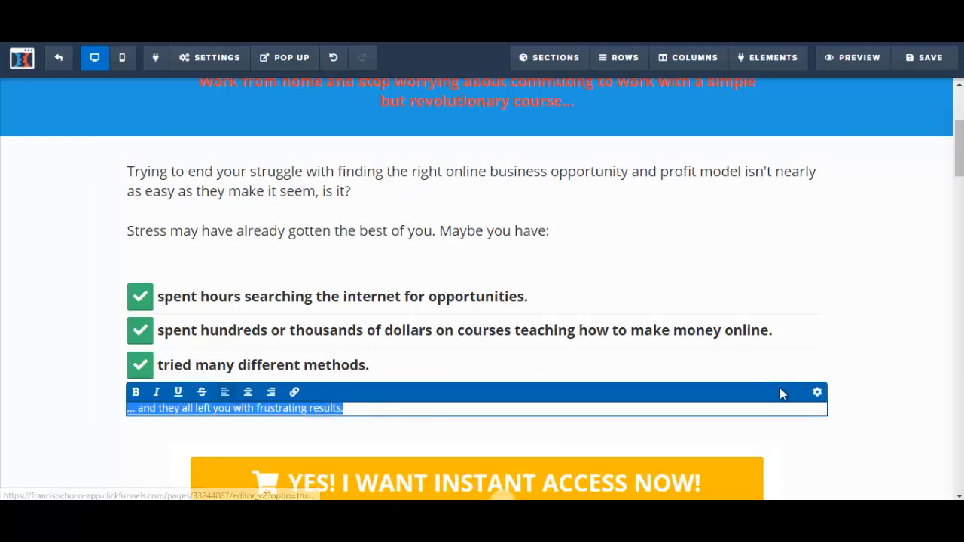
click(817, 392)
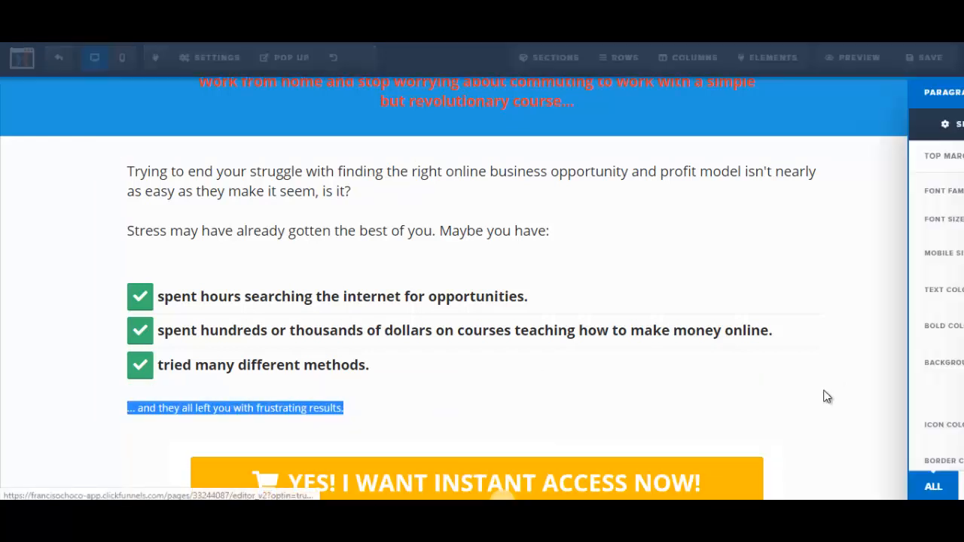
mouse_move(961, 261)
mouse_down()
mouse_move(963, 317)
mouse_move(962, 260)
mouse_up()
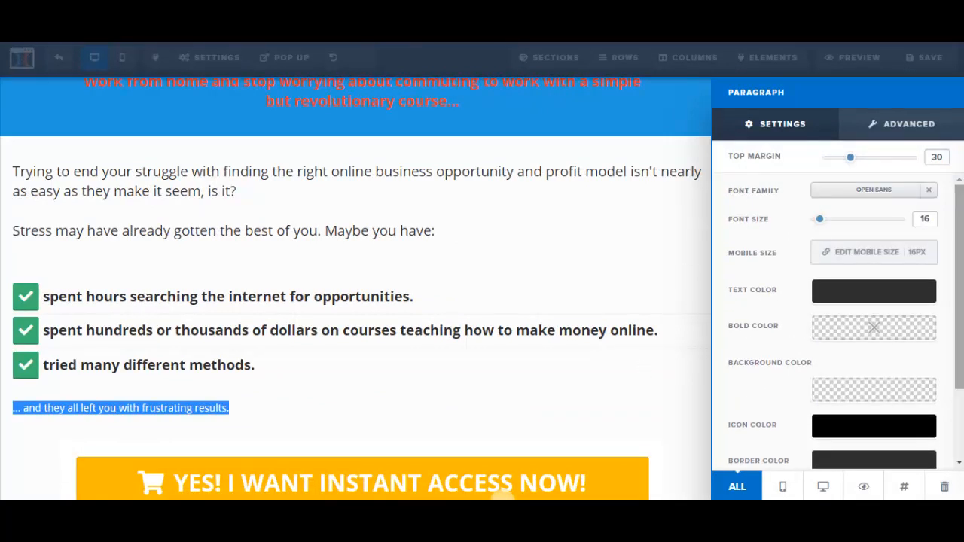
drag(819, 226, 832, 226)
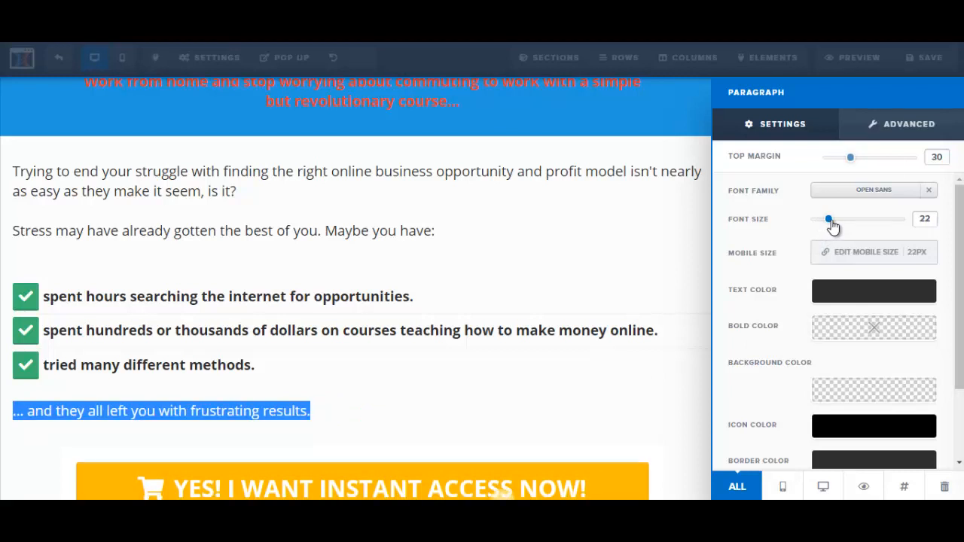
click(457, 316)
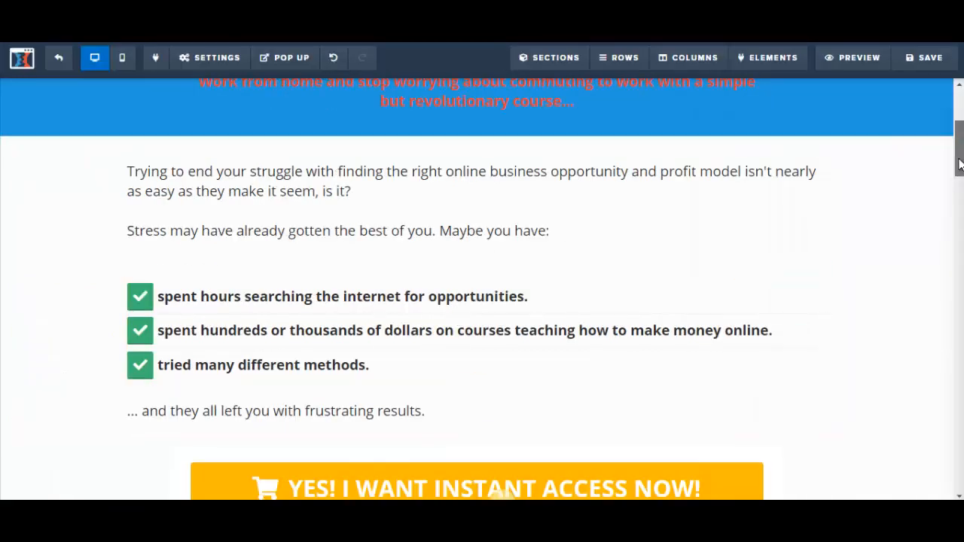
scroll(960, 164, up, 1)
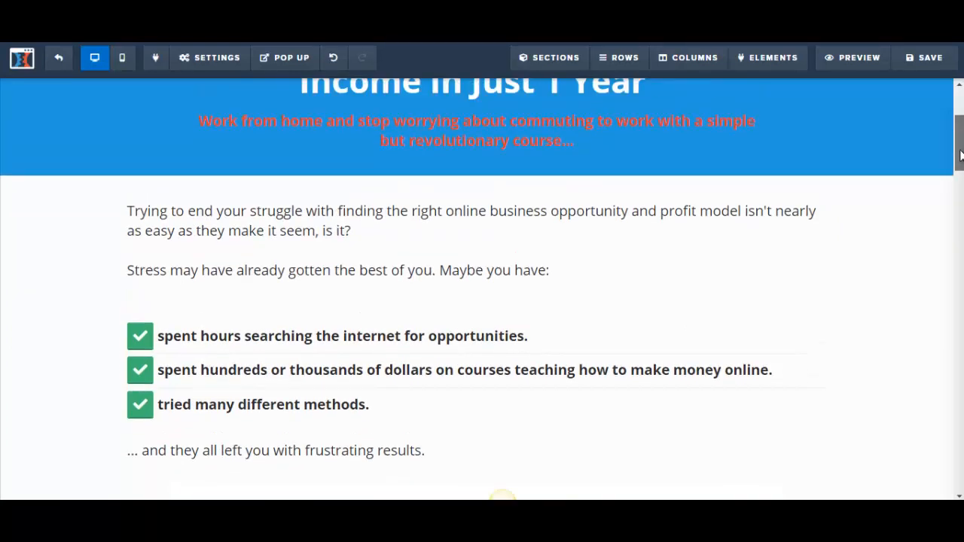